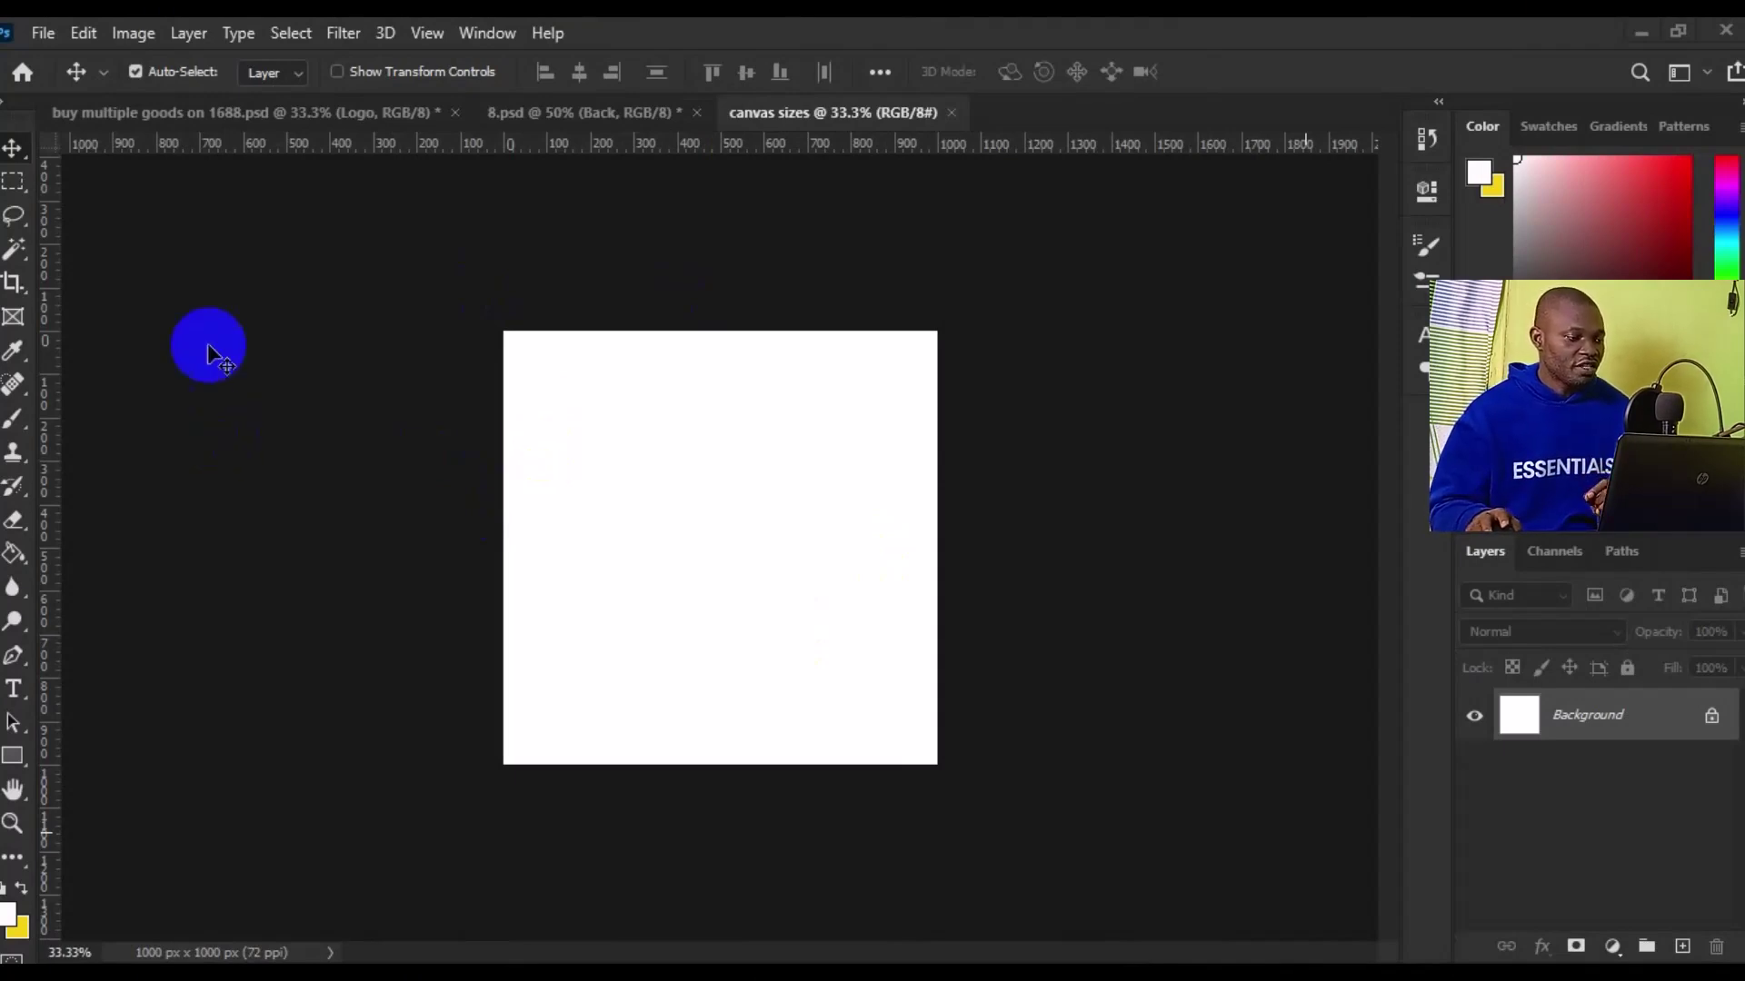
Reduce Canvas Size by relative −700 width and −800 height pixels, accepting the clipping warning.
{"action": "left_click", "coordinate": [136, 37]}
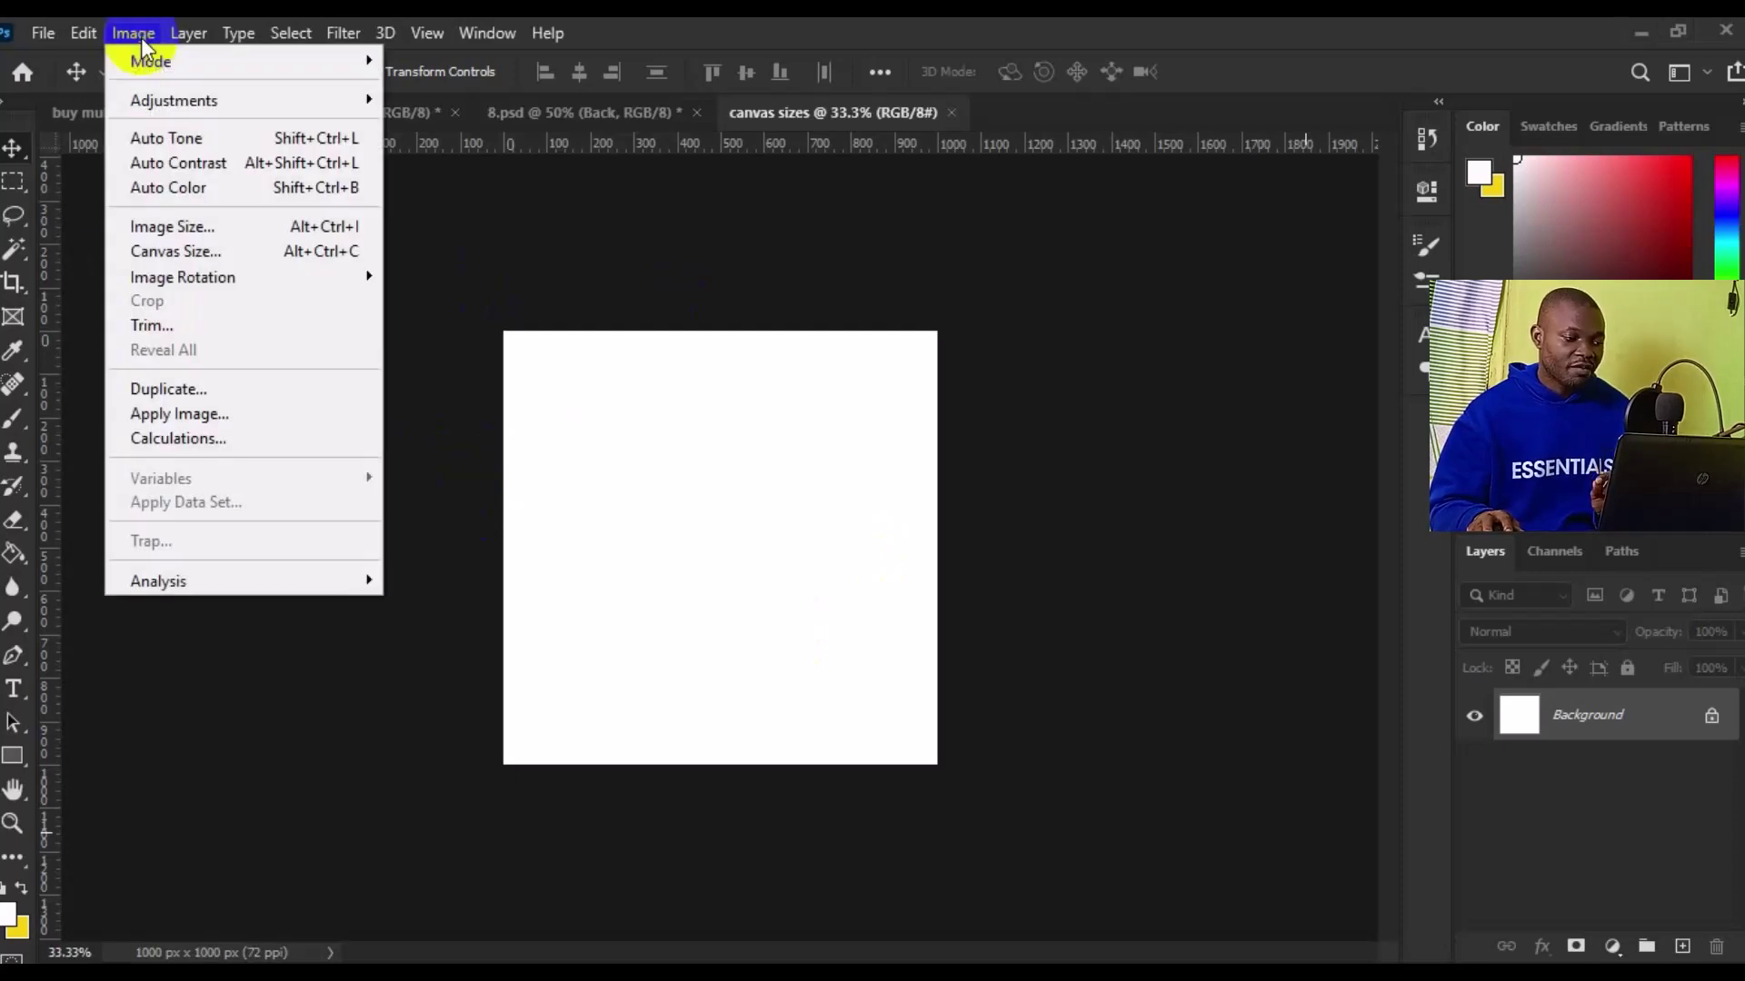
{"action": "left_click", "coordinate": [272, 253]}
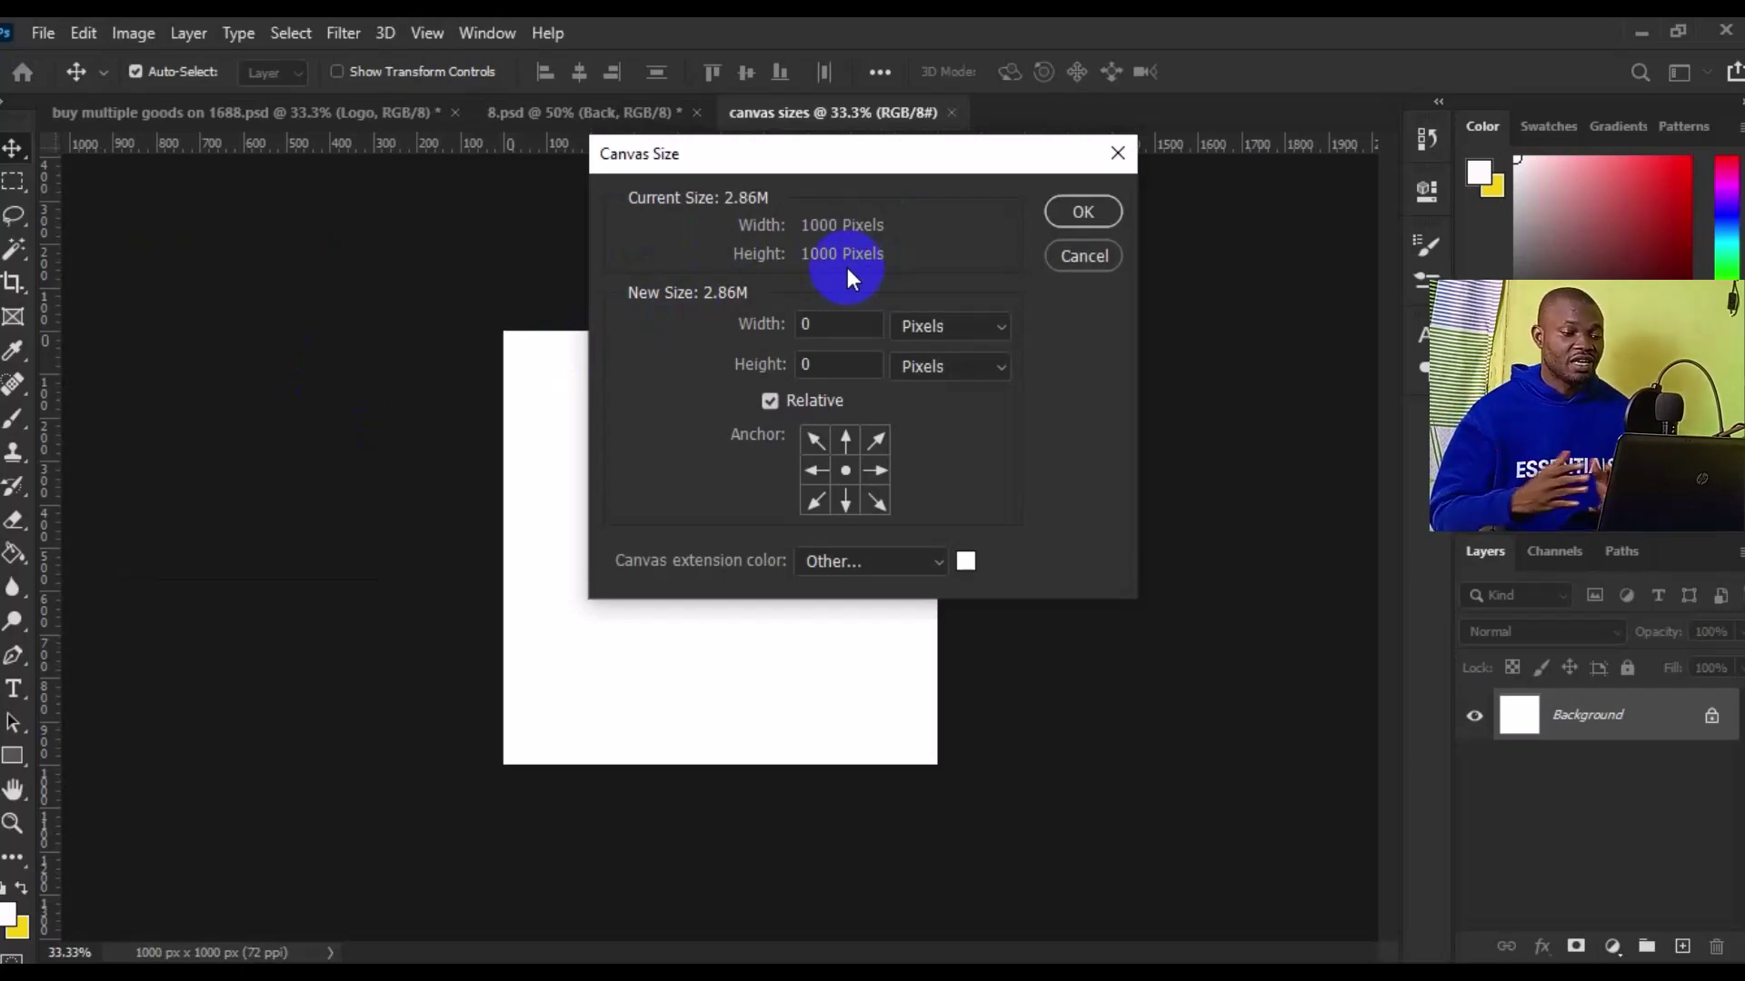
{"action": "double_click", "coordinate": [833, 322]}
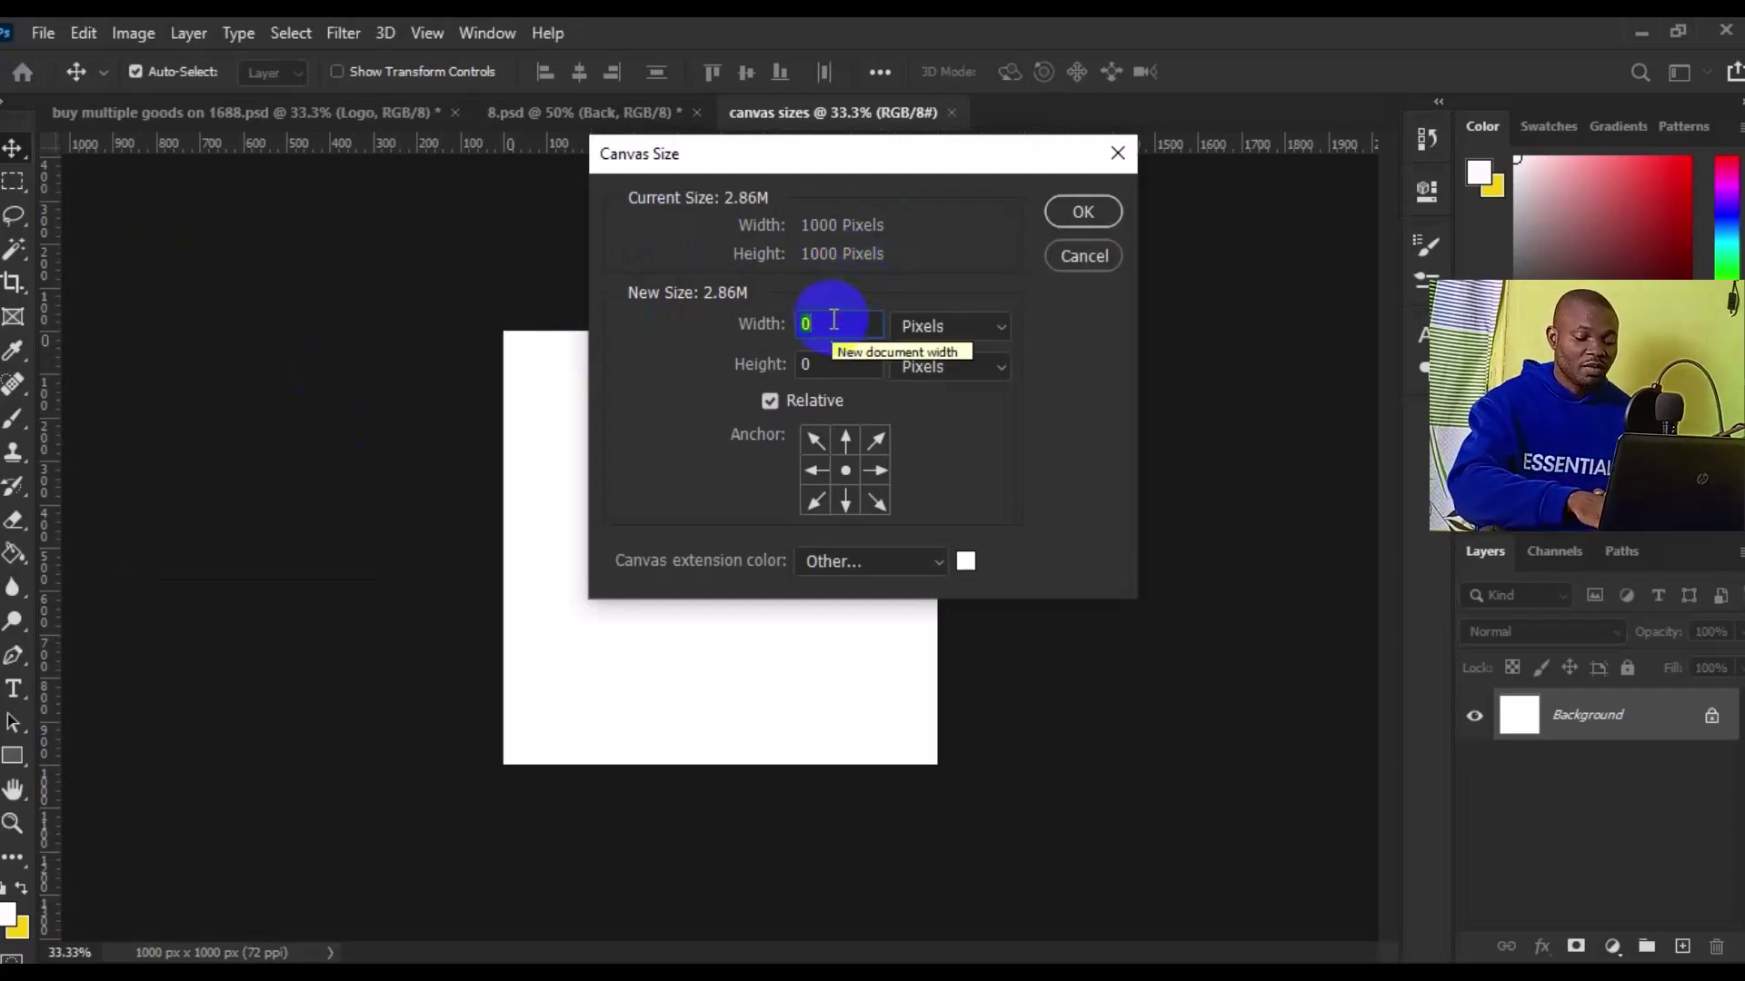
{"action": "type", "text": "-700"}
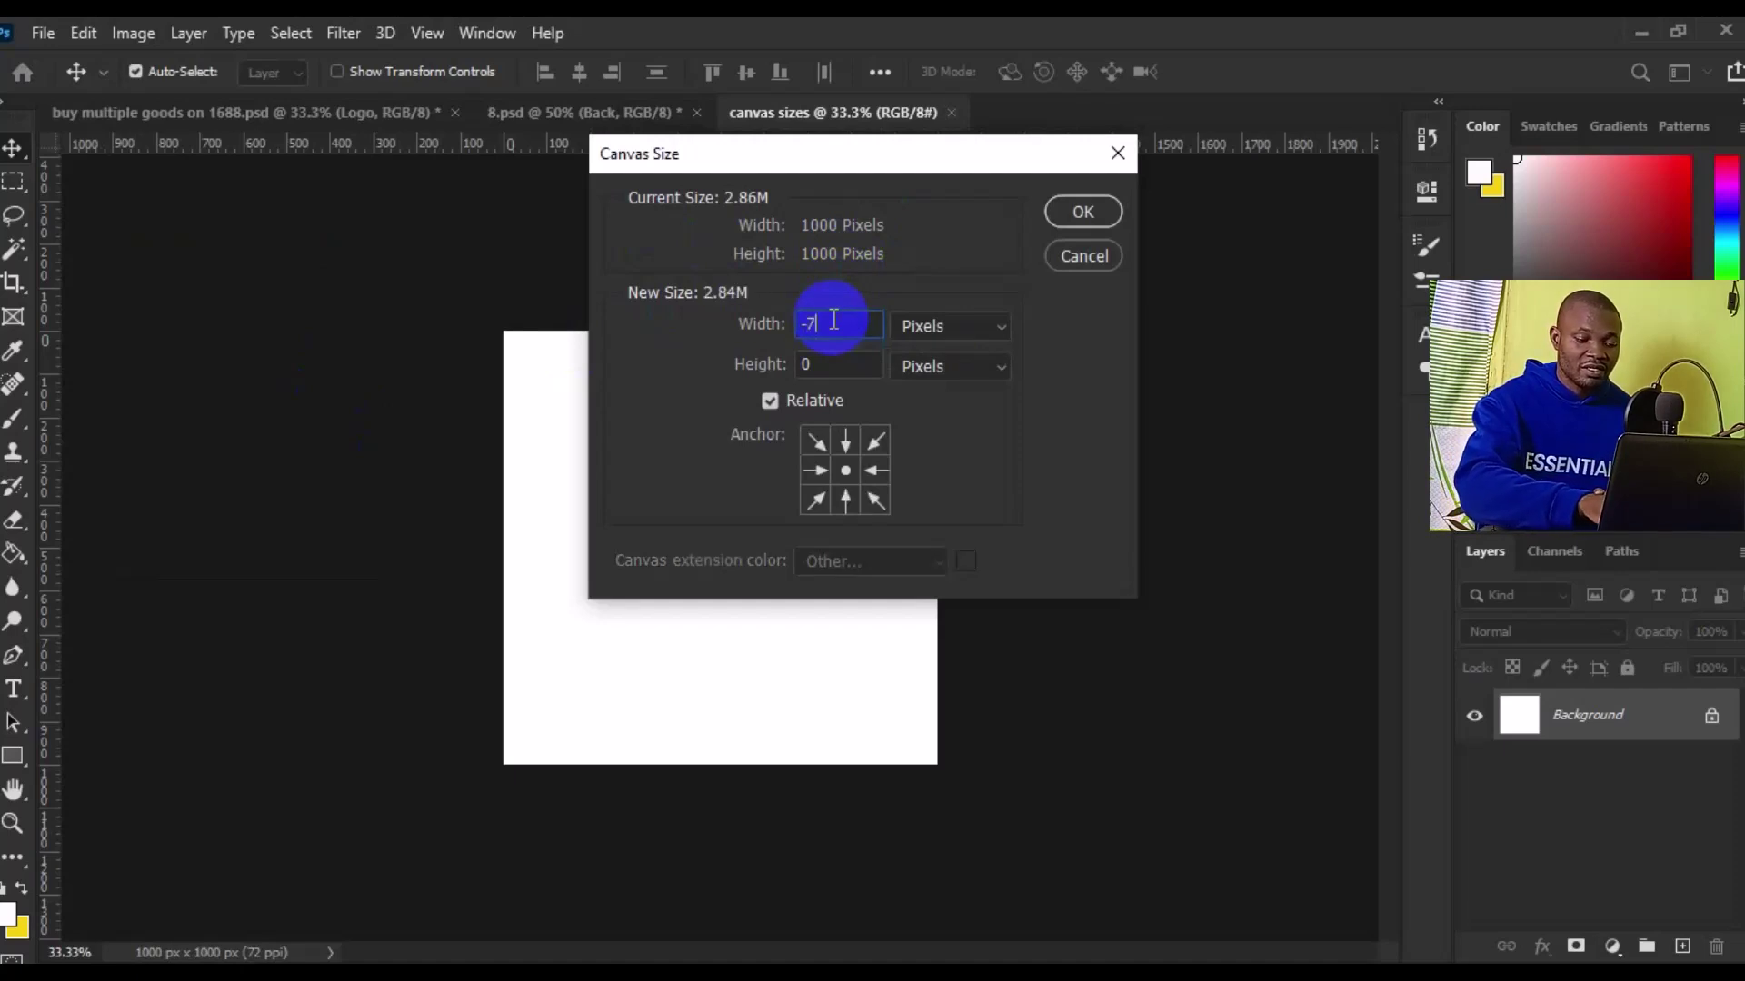
{"action": "left_click", "coordinate": [867, 366]}
{"action": "key", "text": "BackSpace"}
{"action": "type", "text": "-"}
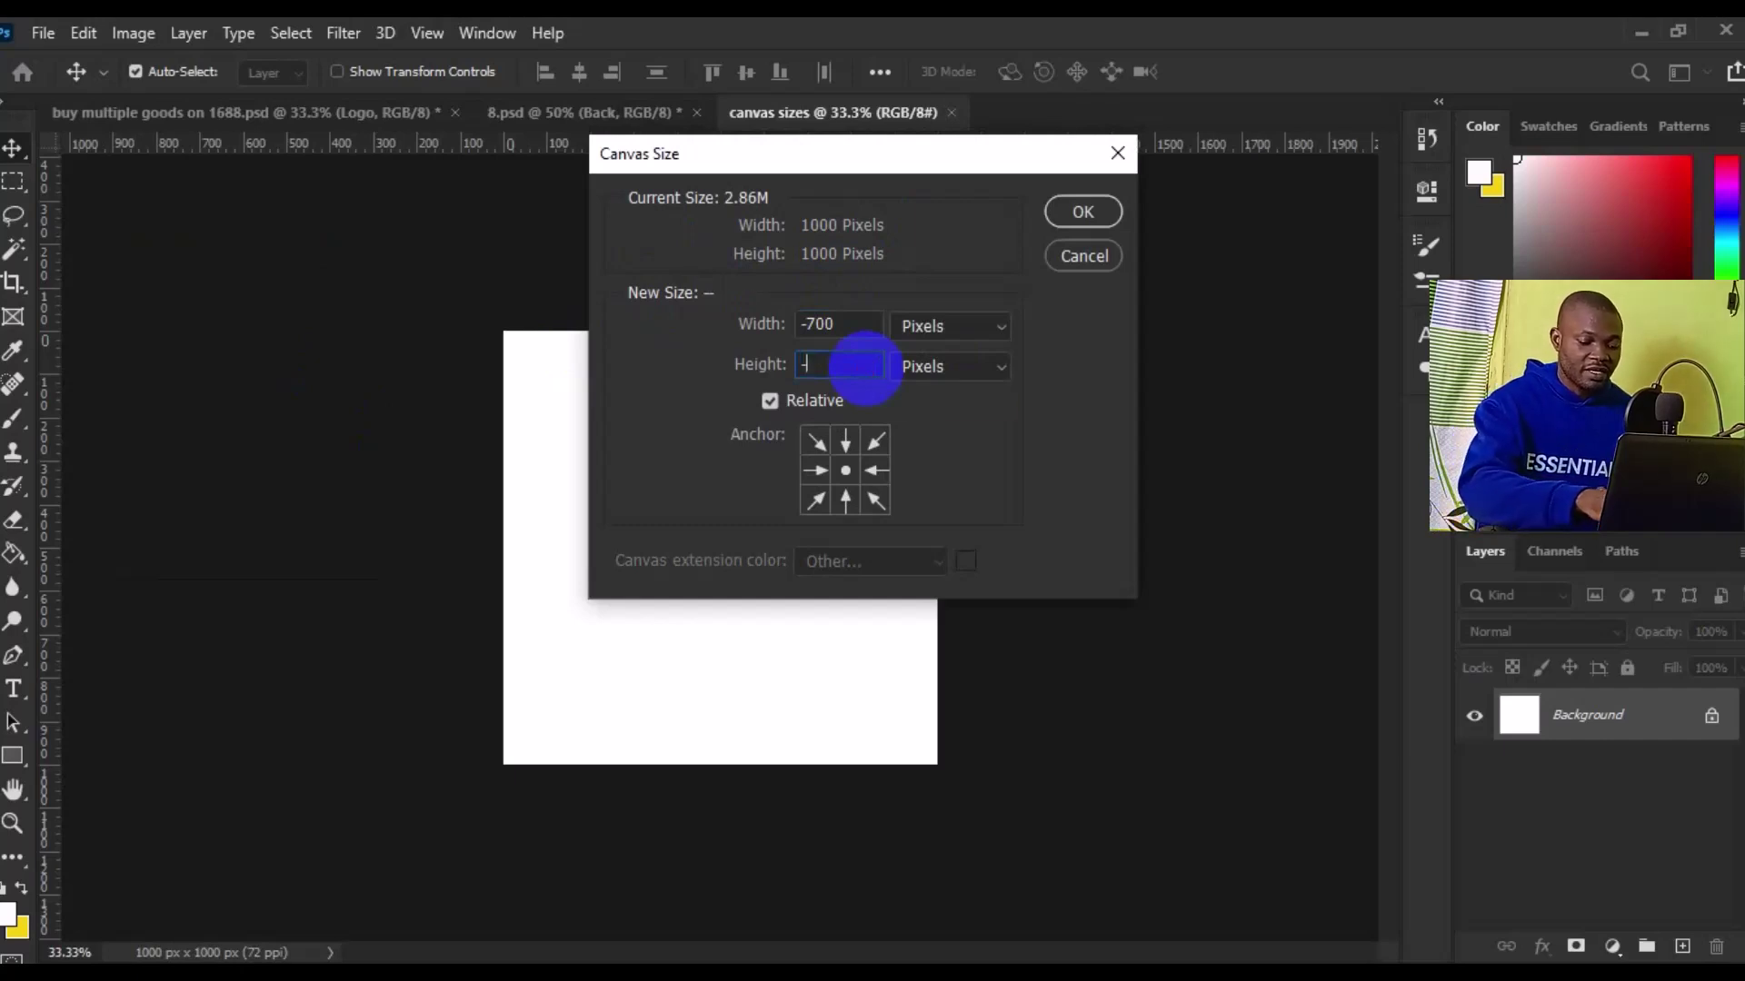
{"action": "type", "text": "800"}
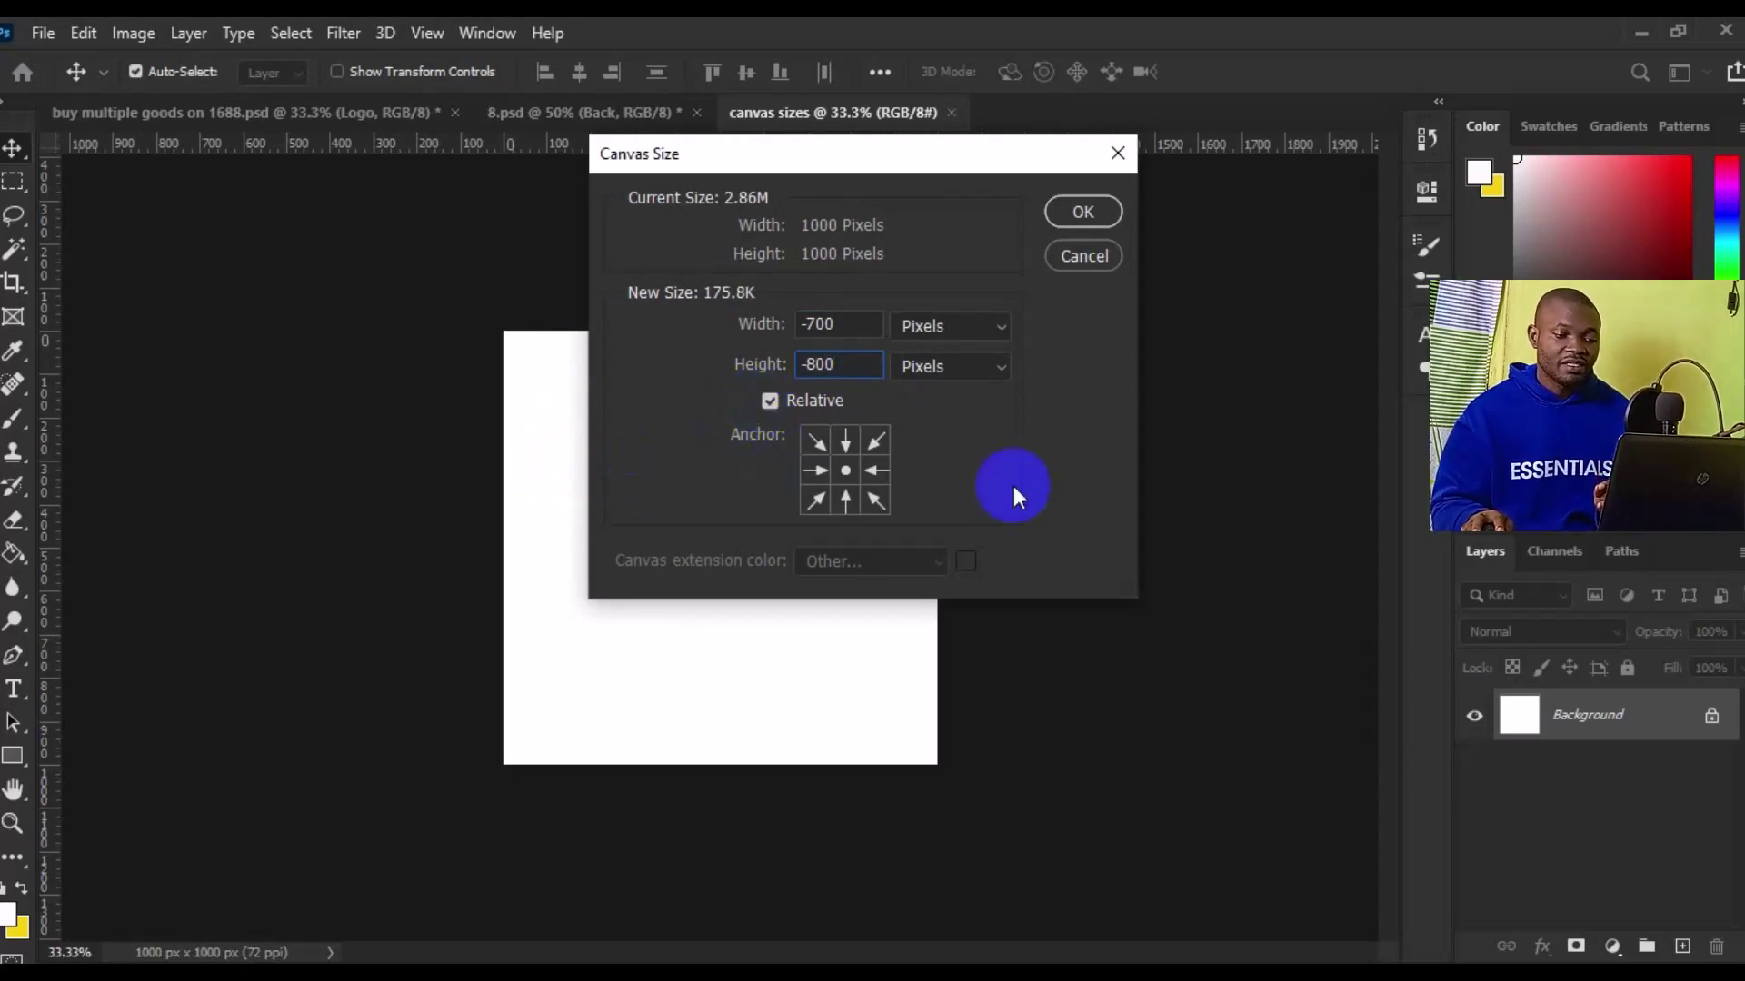
{"action": "left_click", "coordinate": [1074, 215]}
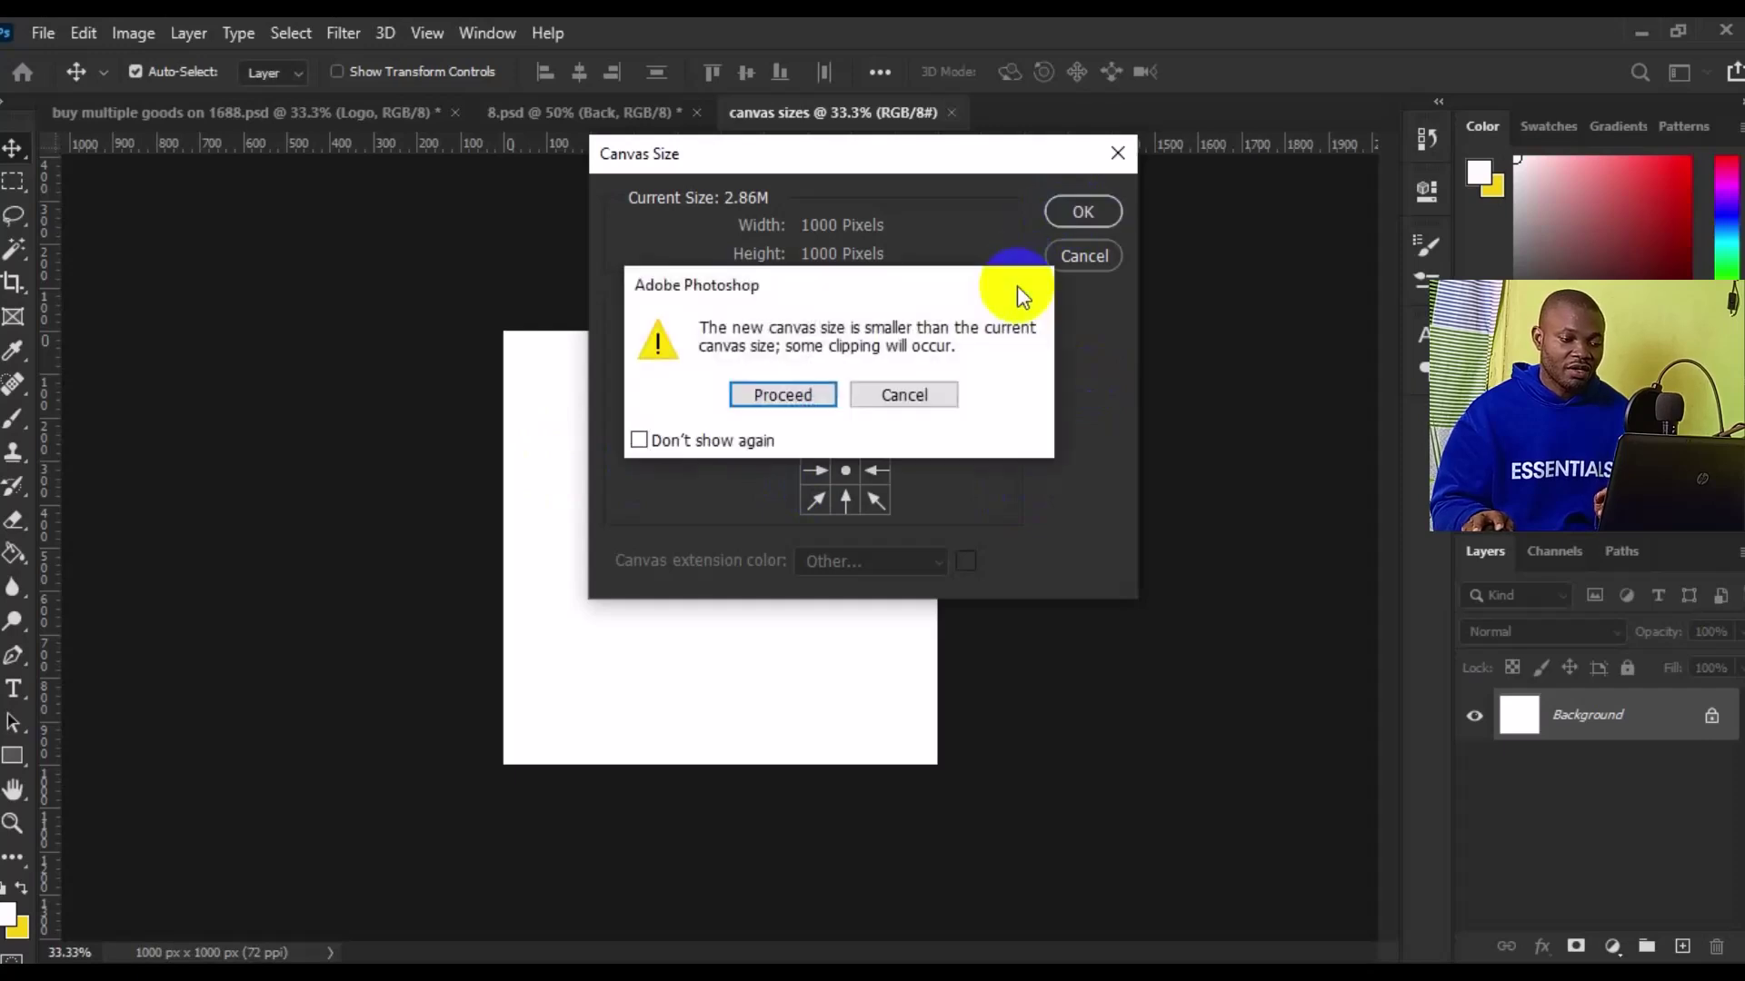
{"action": "left_click", "coordinate": [823, 394]}
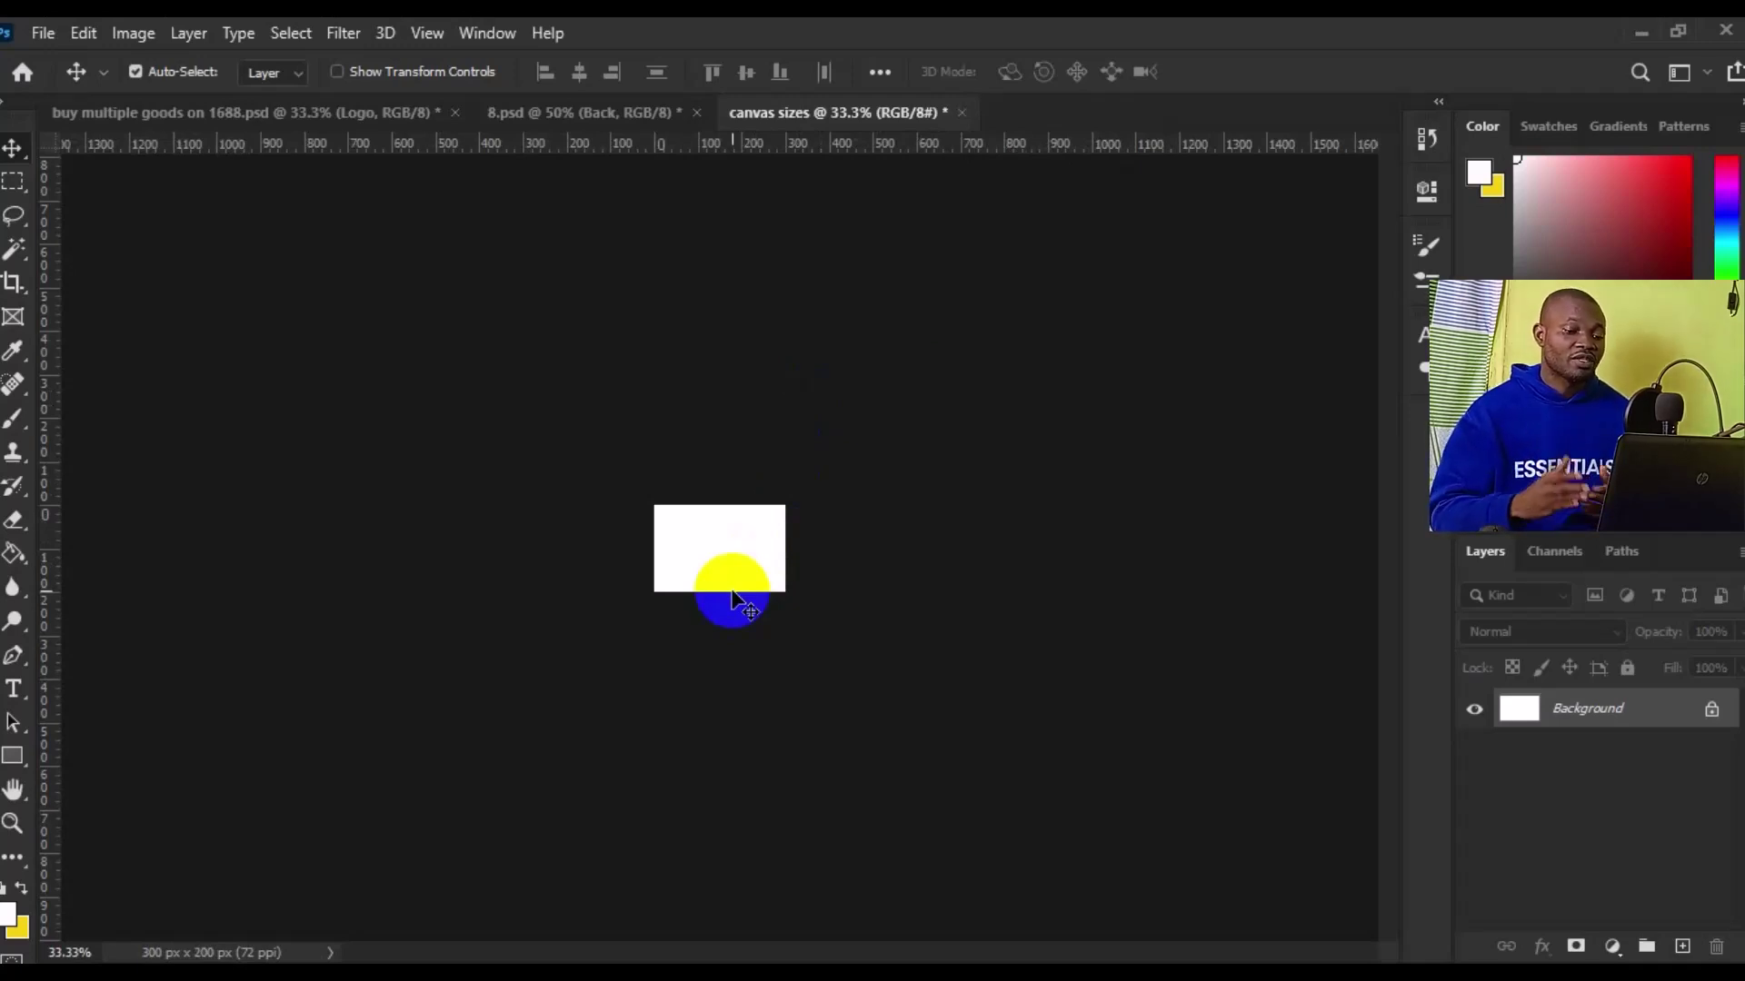
Undo back to the original 1000×1000 px canvas.
{"action": "key", "text": "ctrl+z"}
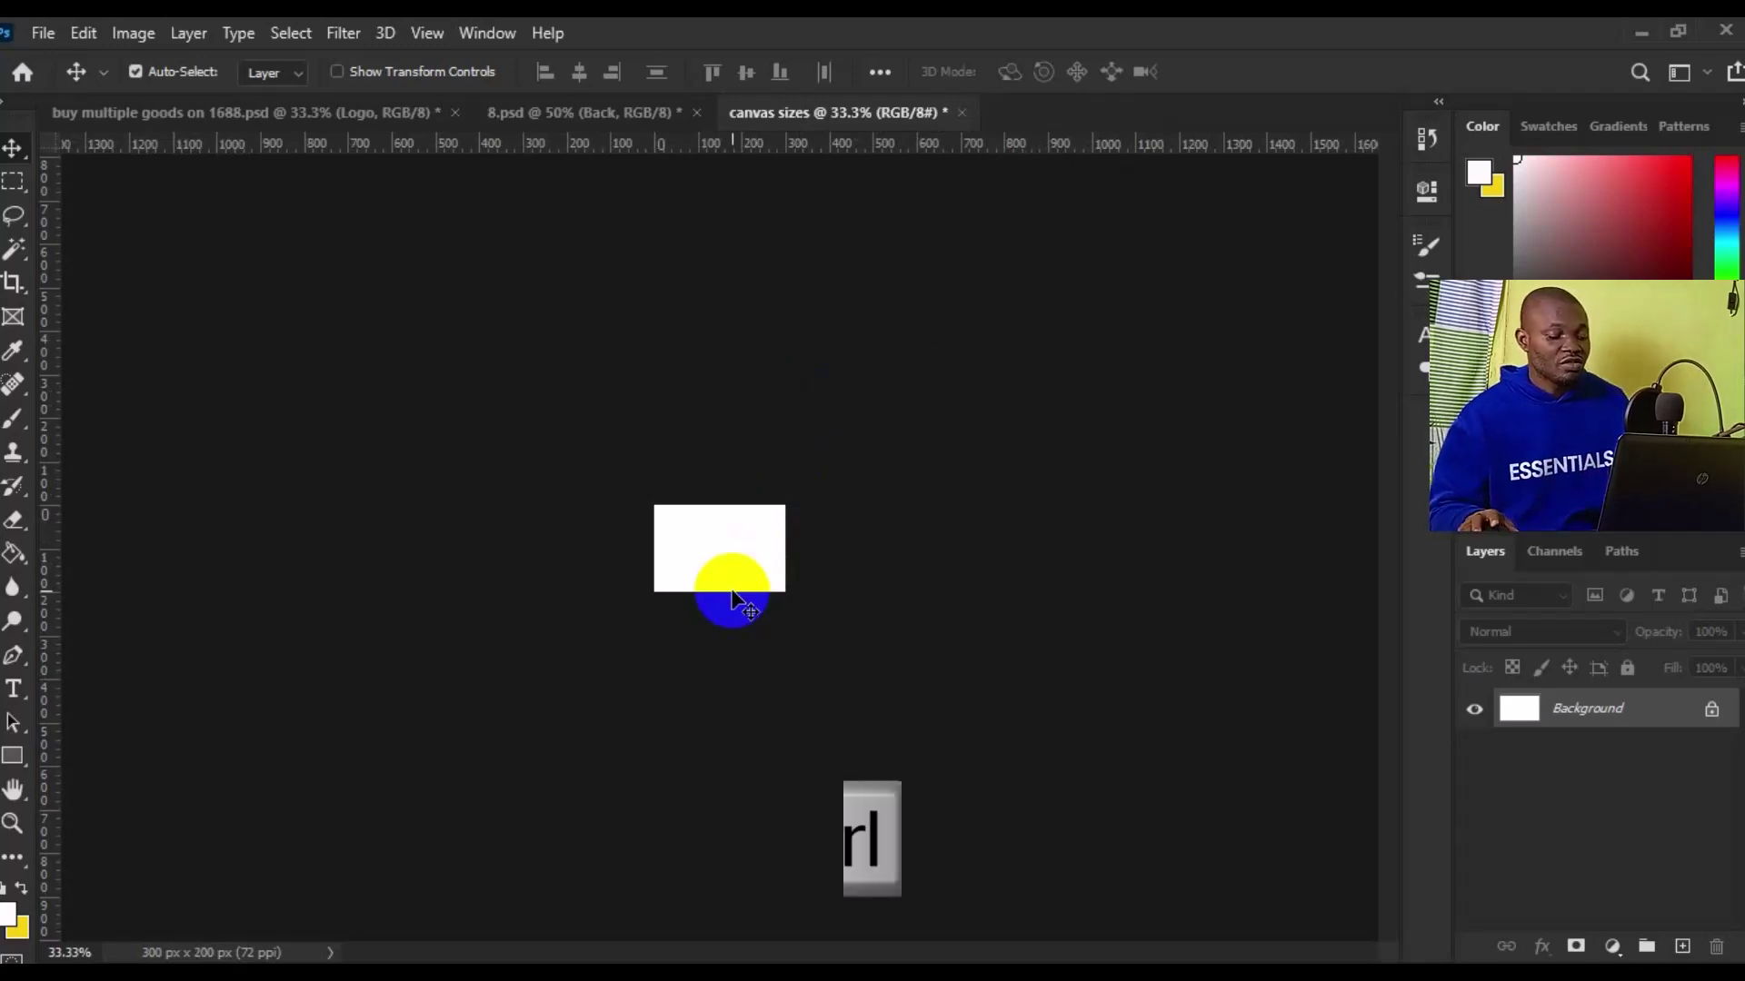
{"action": "key", "text": "ctrl+z"}
{"action": "key", "text": "ctrl+z"}
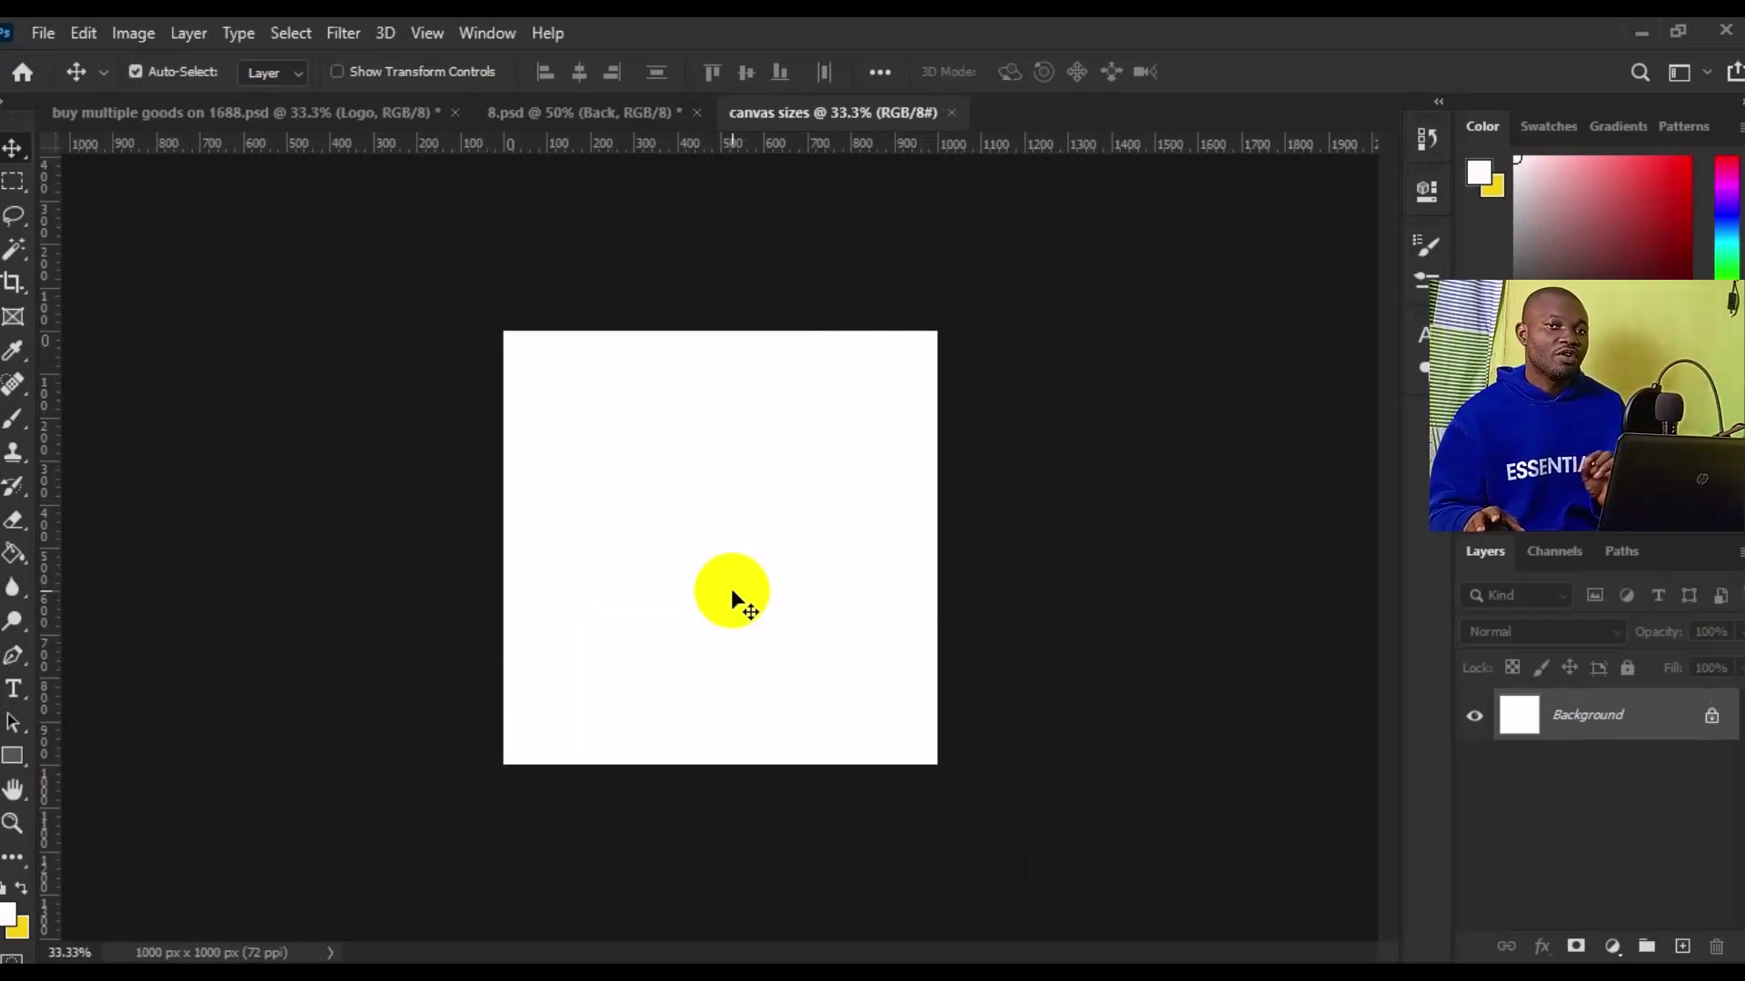
{"action": "left_click", "coordinate": [436, 515]}
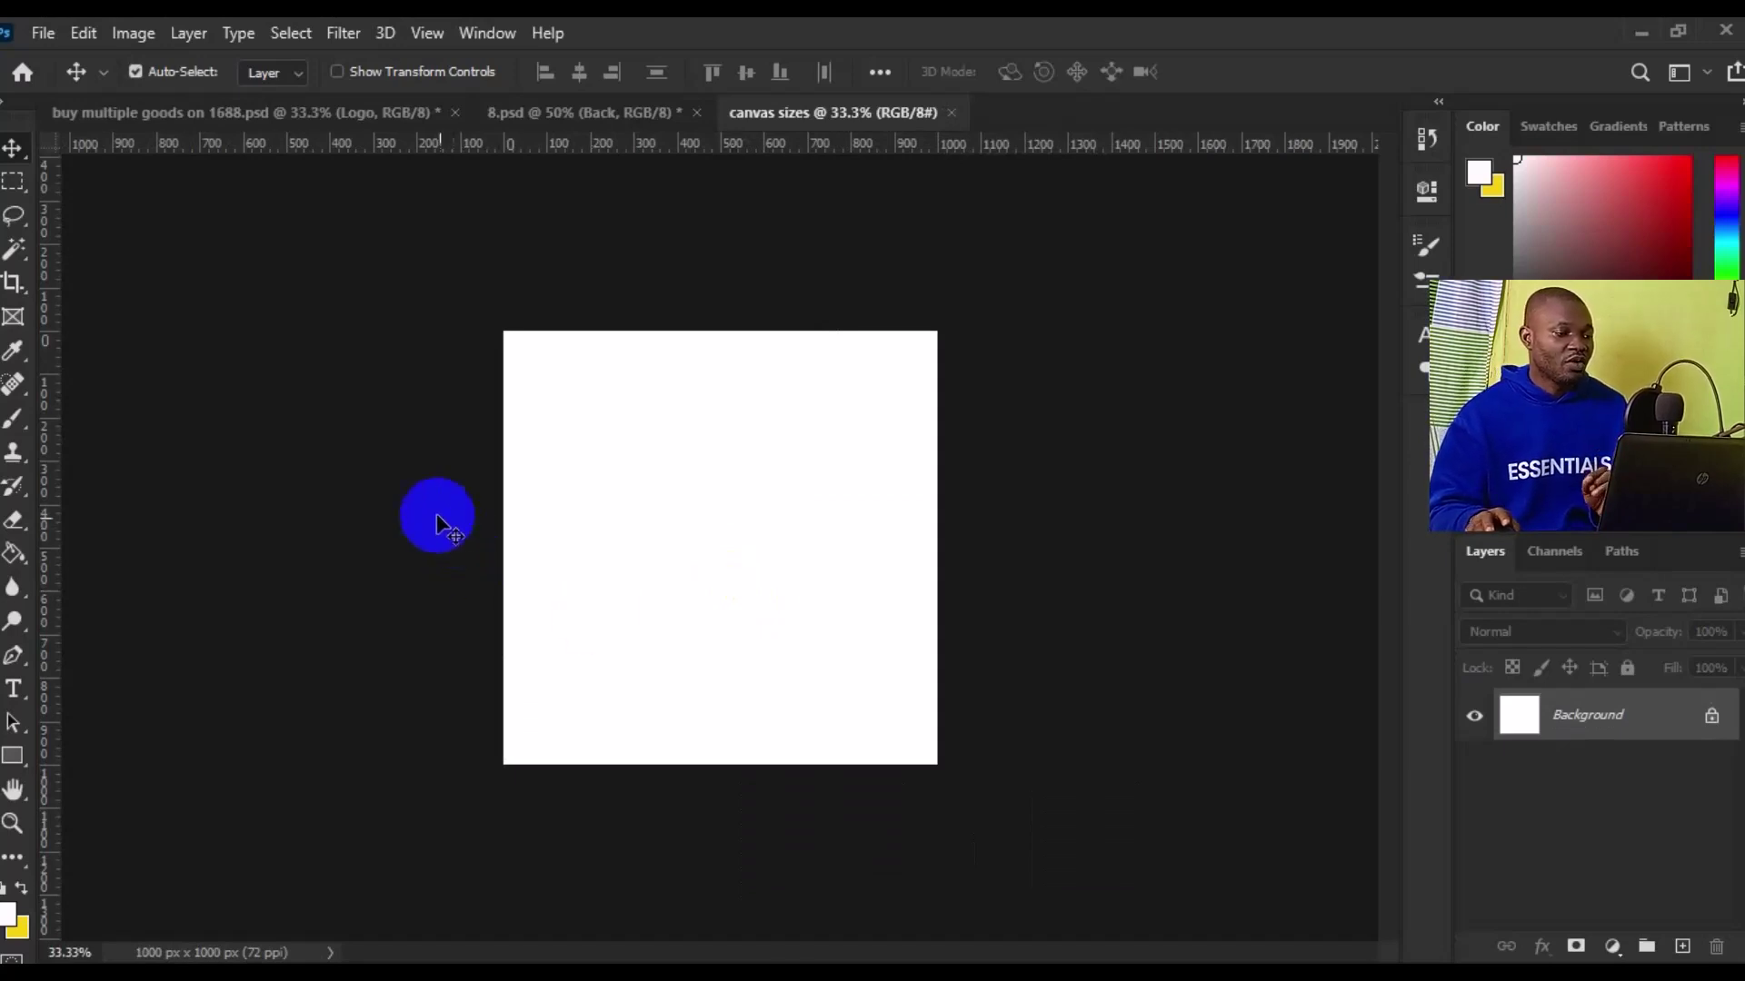
Enlarge the canvas by relative 1500 width and 2000 height pixels to 2500×3000 px.
{"action": "left_click", "coordinate": [134, 33]}
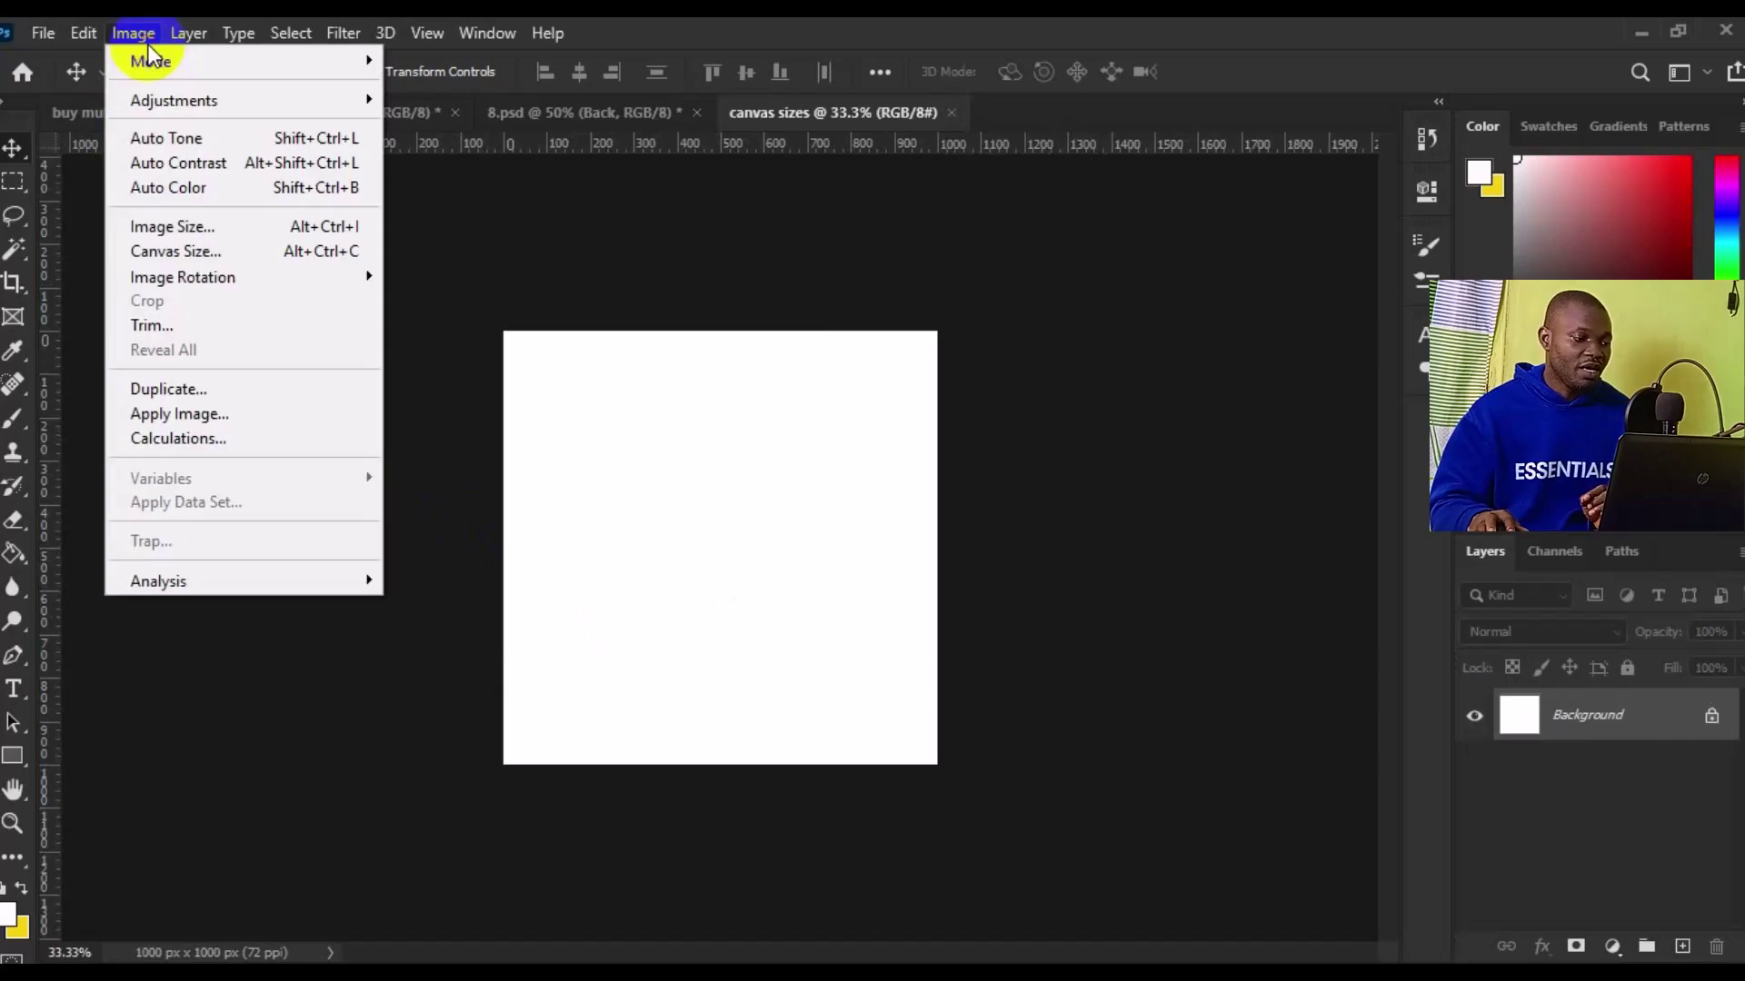
{"action": "left_click", "coordinate": [215, 250]}
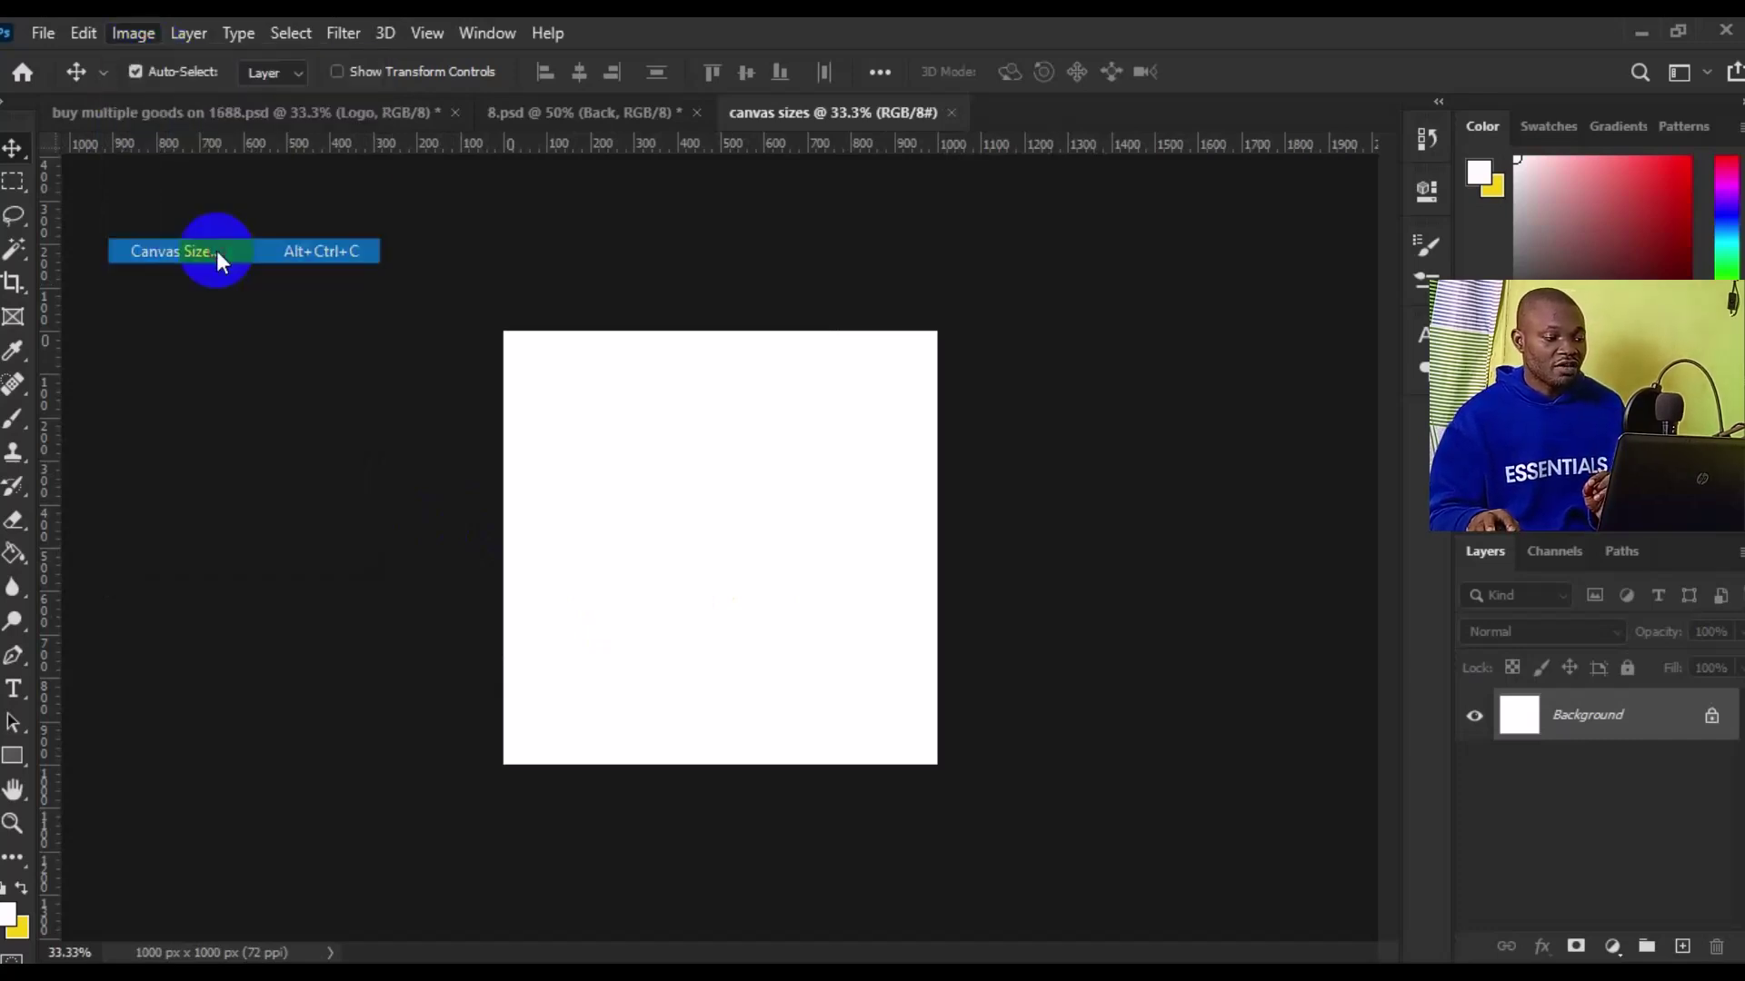
{"action": "left_click", "coordinate": [831, 325]}
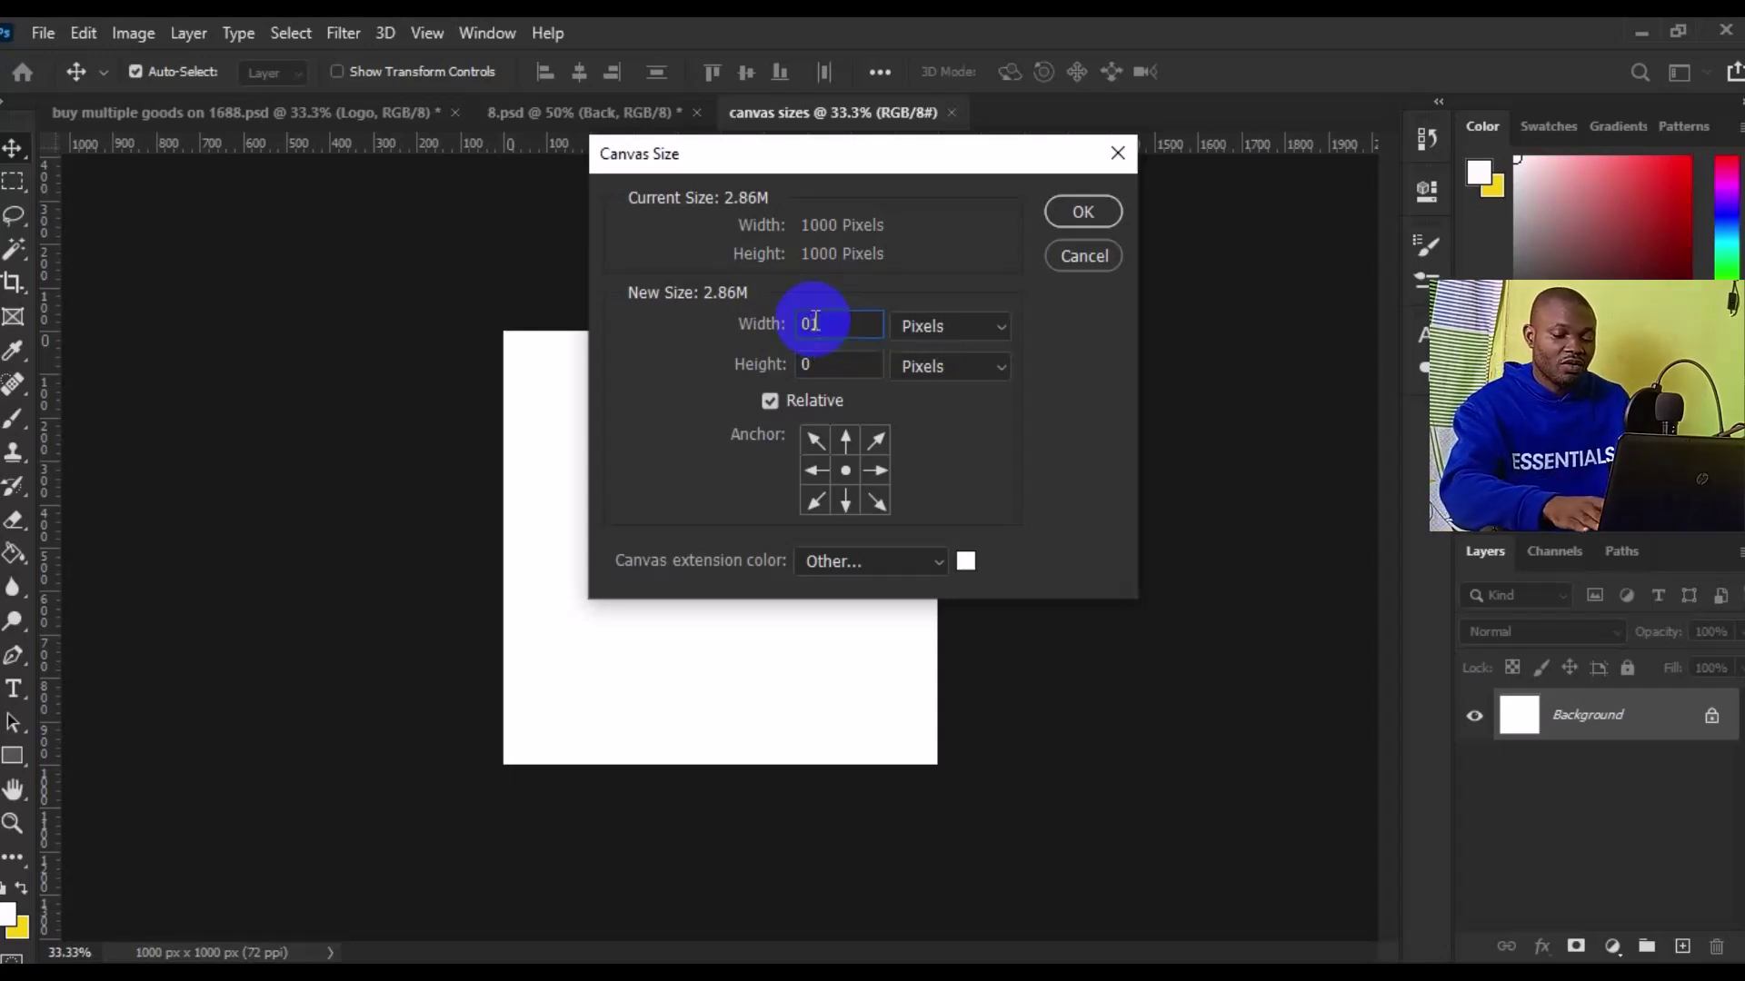
{"action": "key", "text": "BackSpace"}
{"action": "type", "text": "15"}
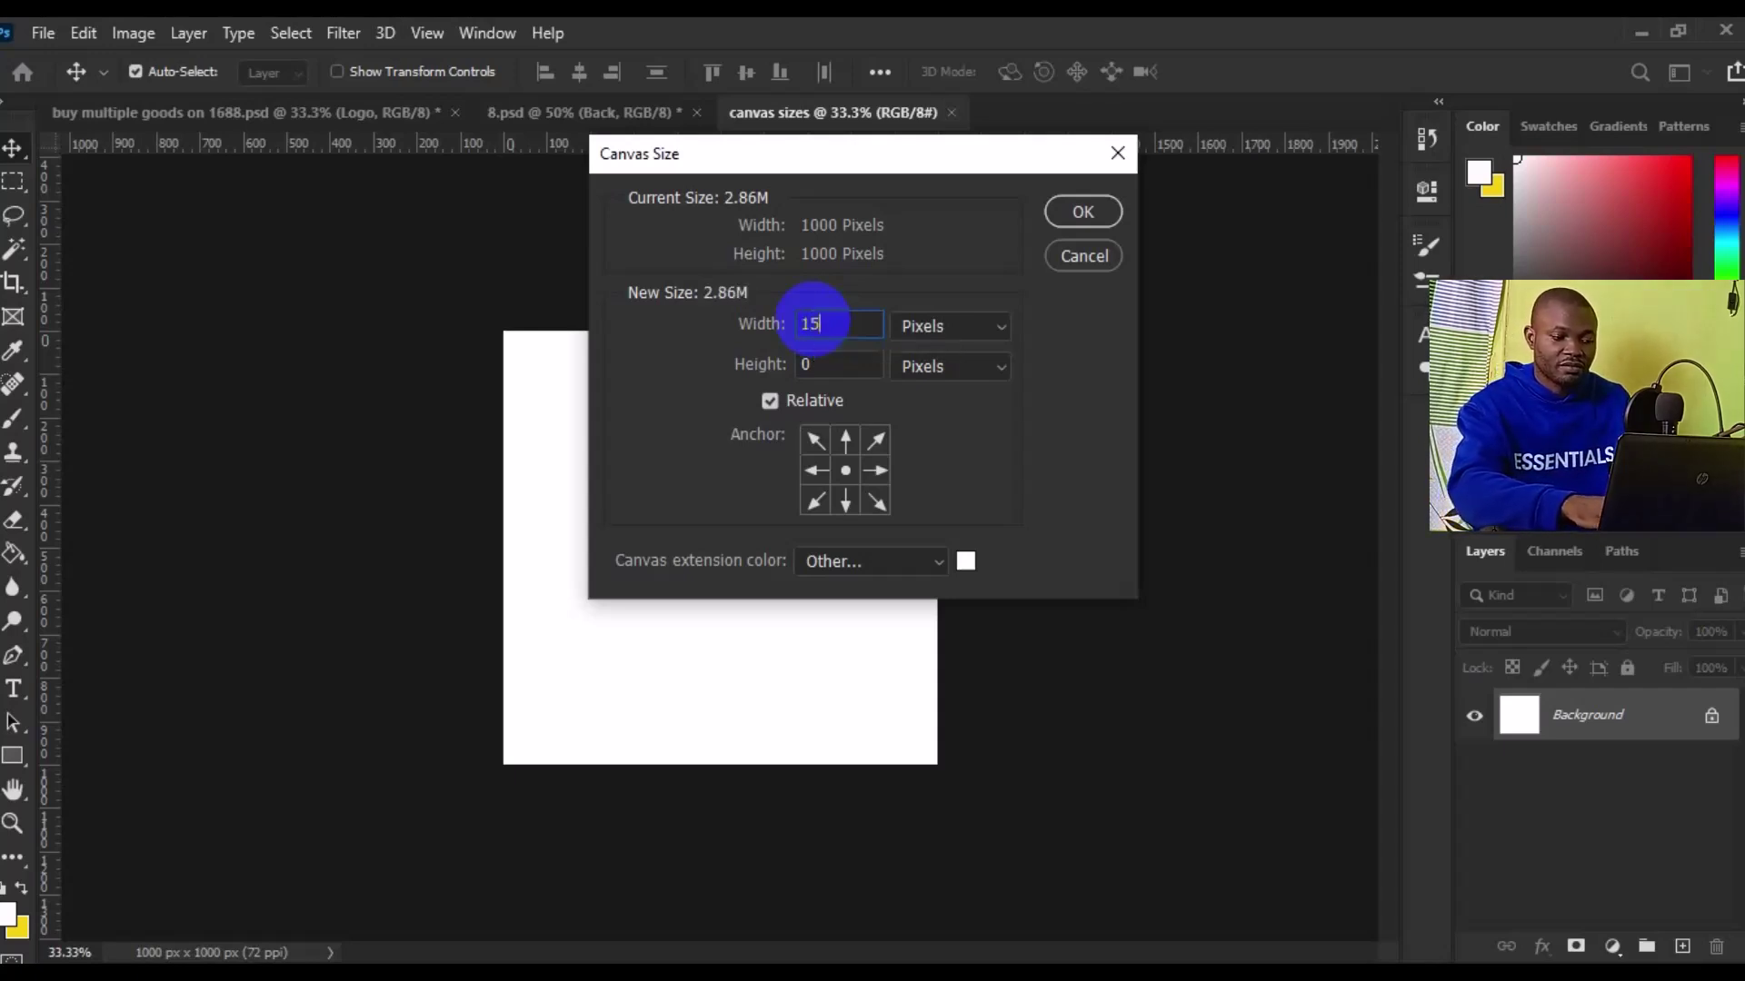
{"action": "type", "text": "00"}
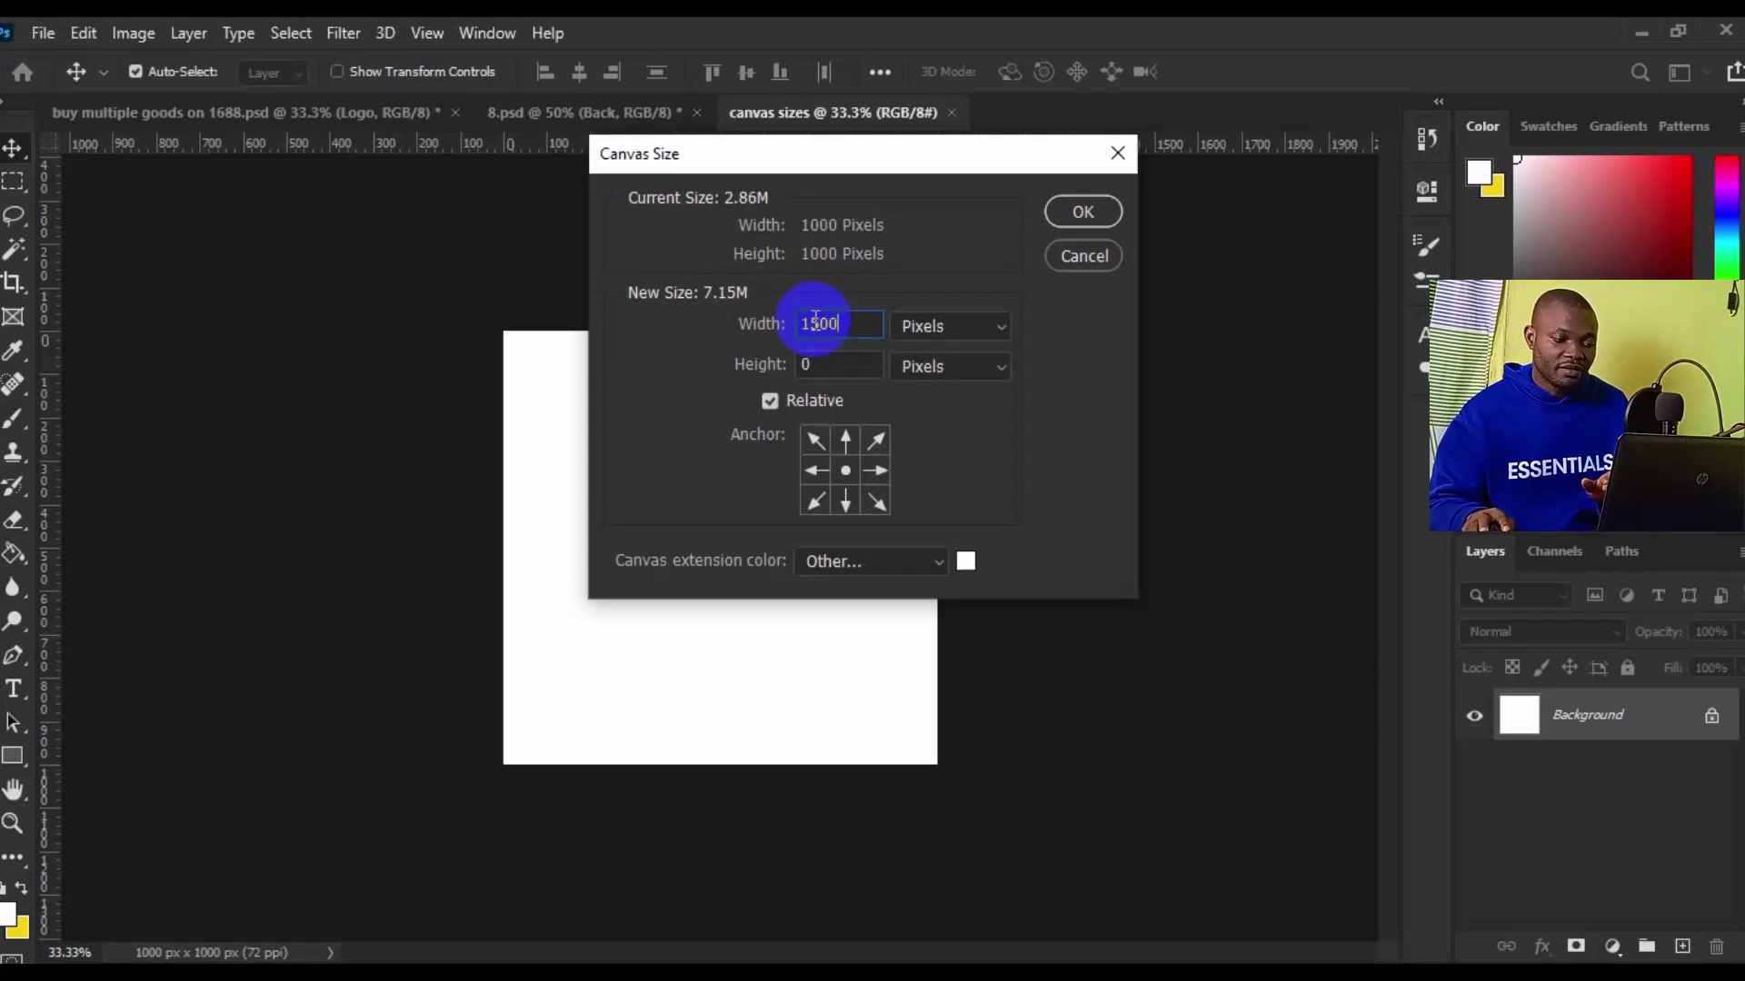
{"action": "left_click", "coordinate": [828, 364]}
{"action": "key", "text": "BackSpace"}
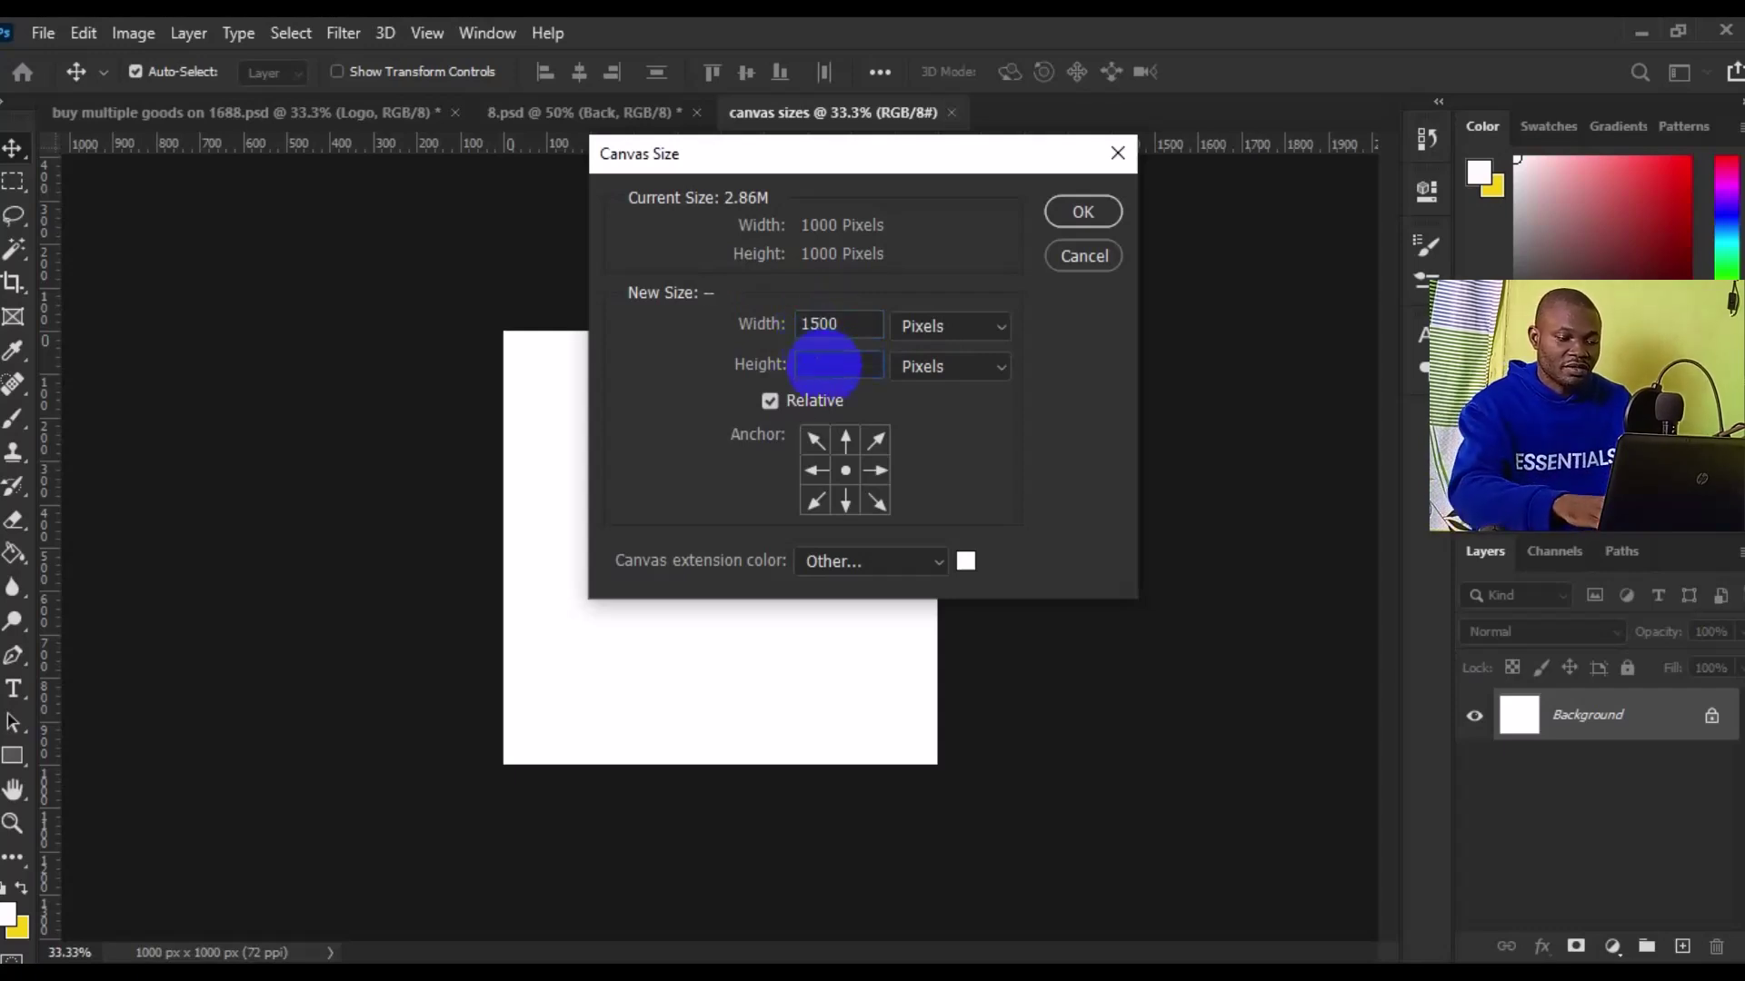
{"action": "type", "text": "2000"}
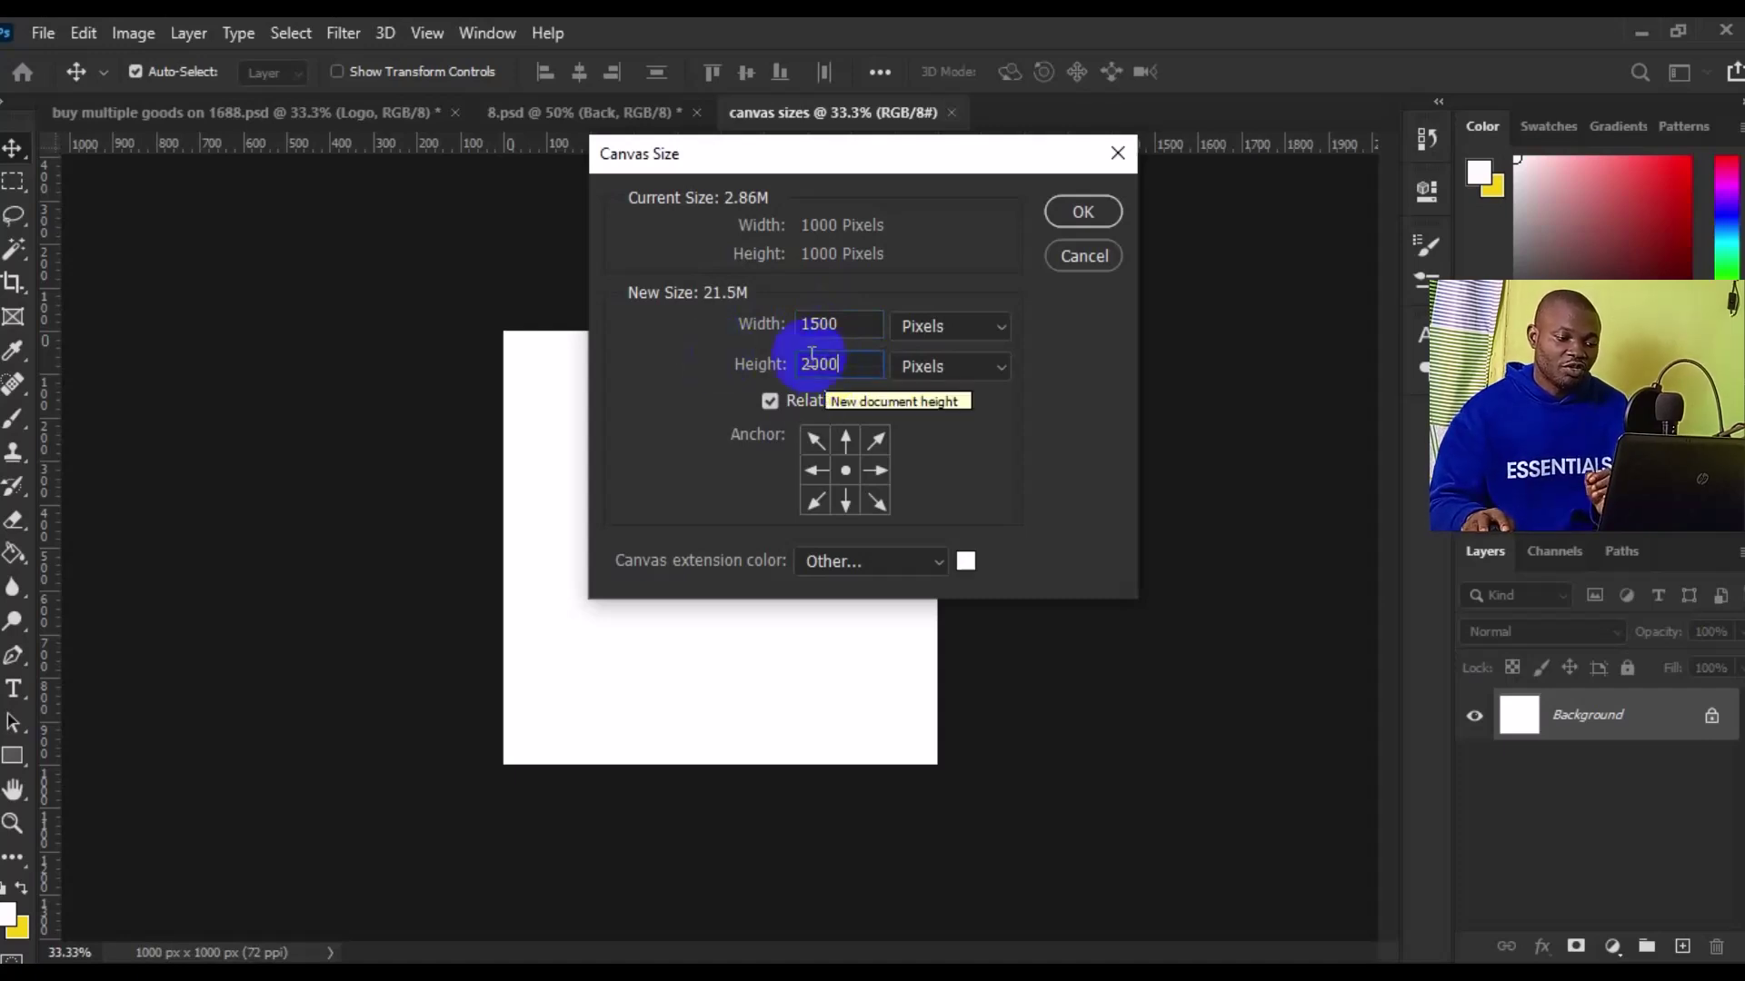
{"action": "left_click", "coordinate": [1081, 212]}
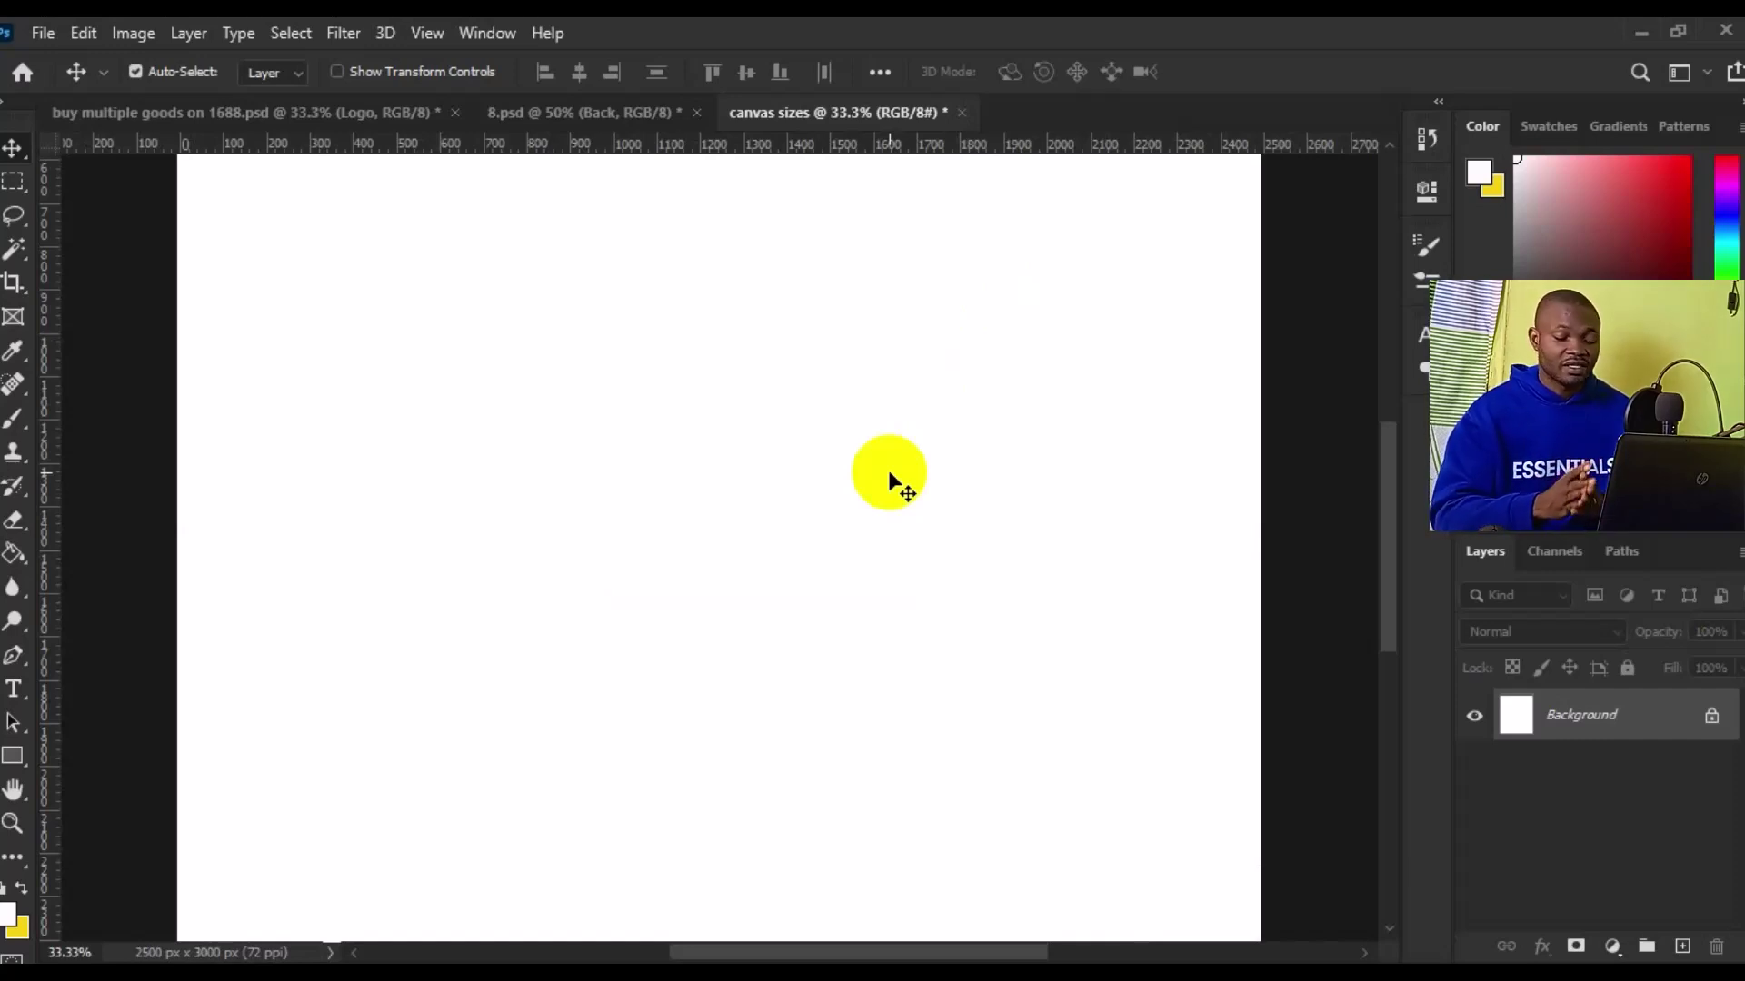
Undo to the 1000×1000 px canvas and switch Canvas Size units to Inches.
{"action": "key", "text": "ctrl+z"}
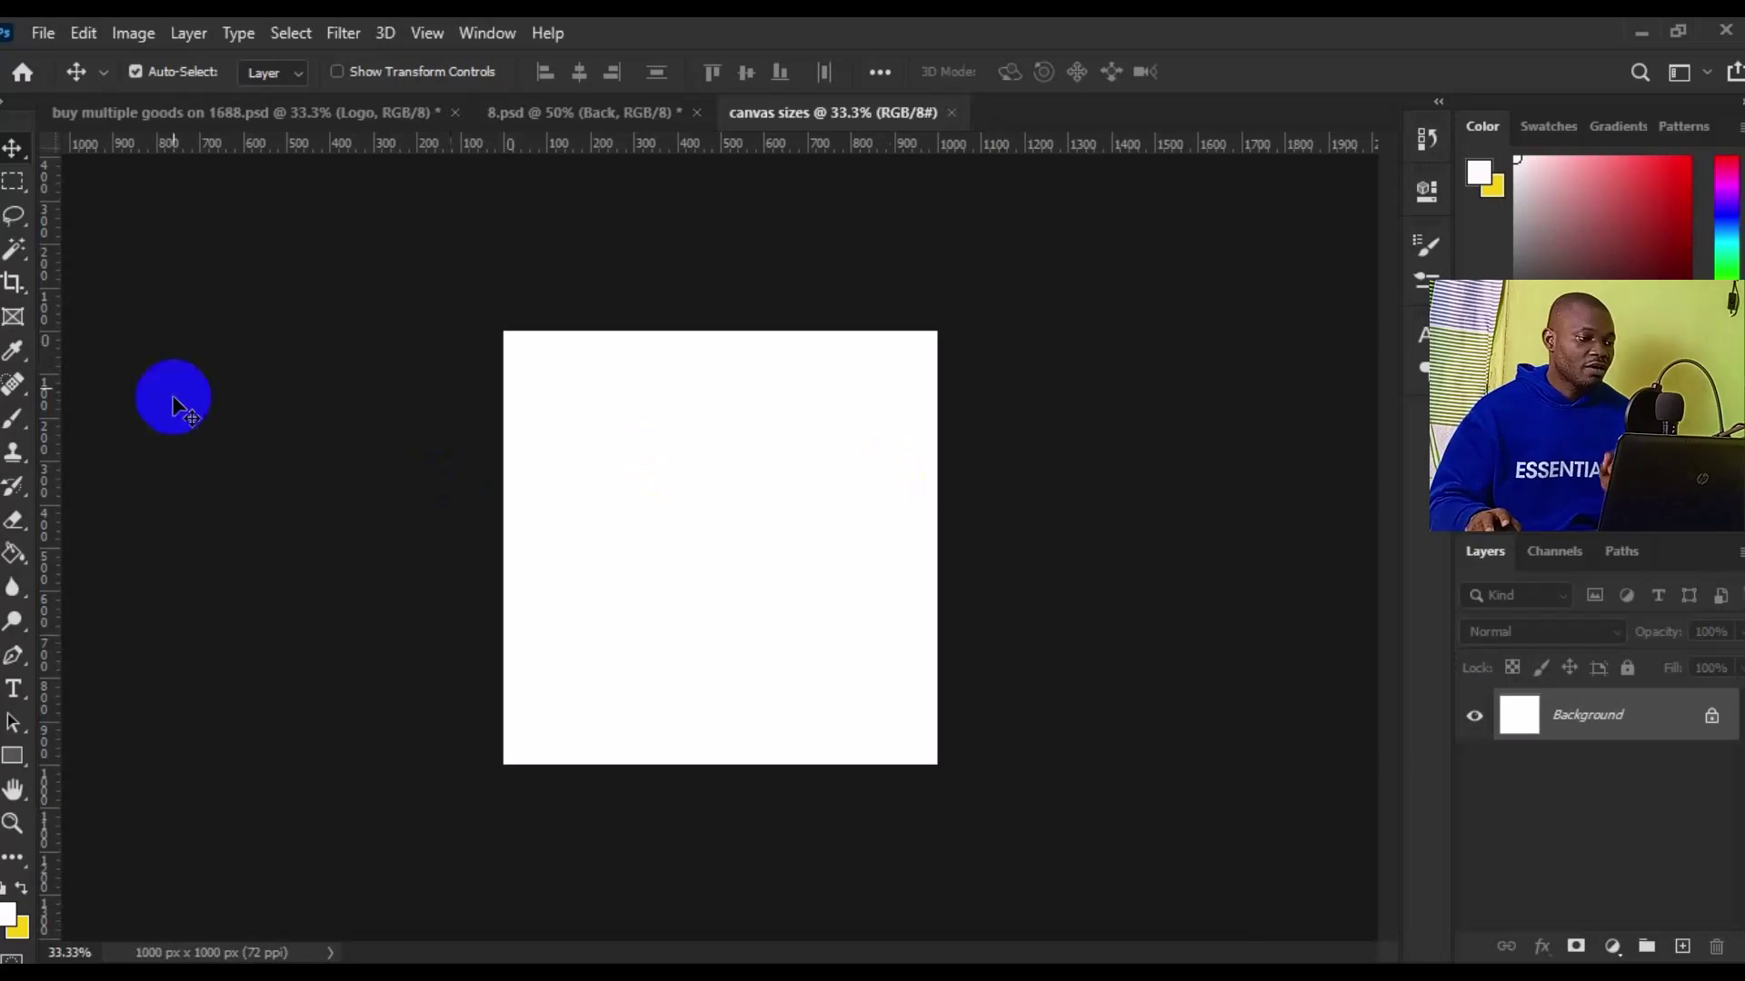
{"action": "left_click", "coordinate": [136, 33]}
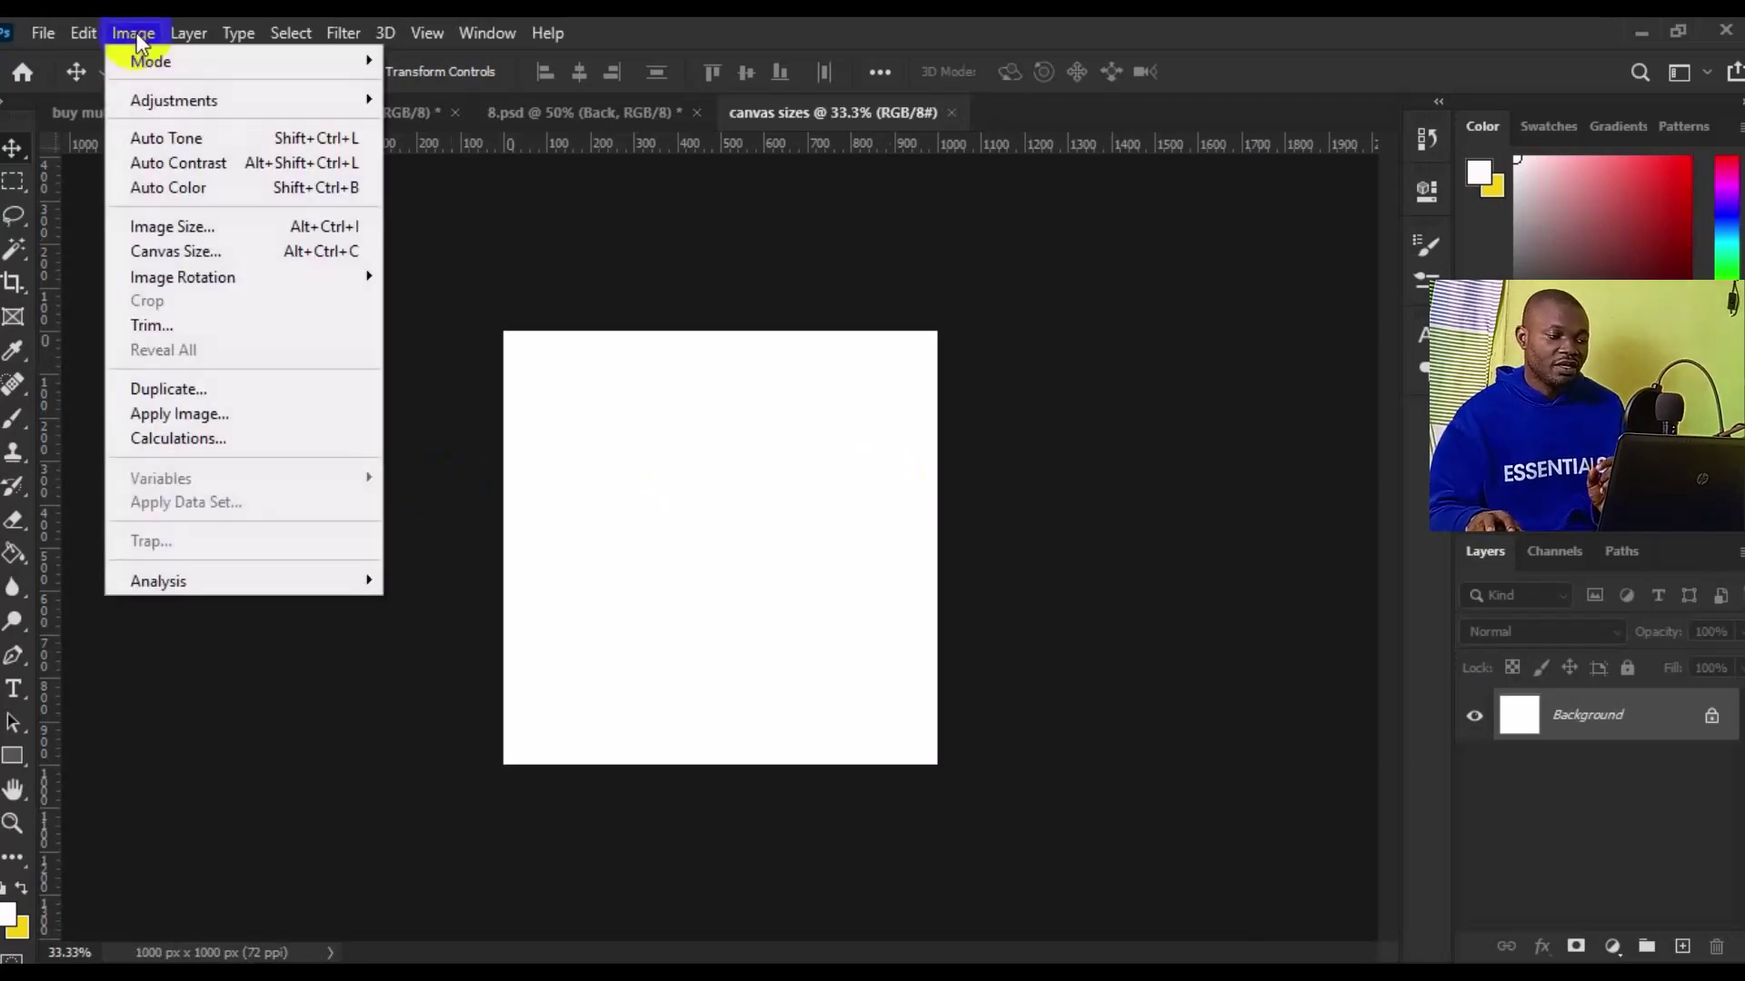
{"action": "left_click", "coordinate": [246, 251]}
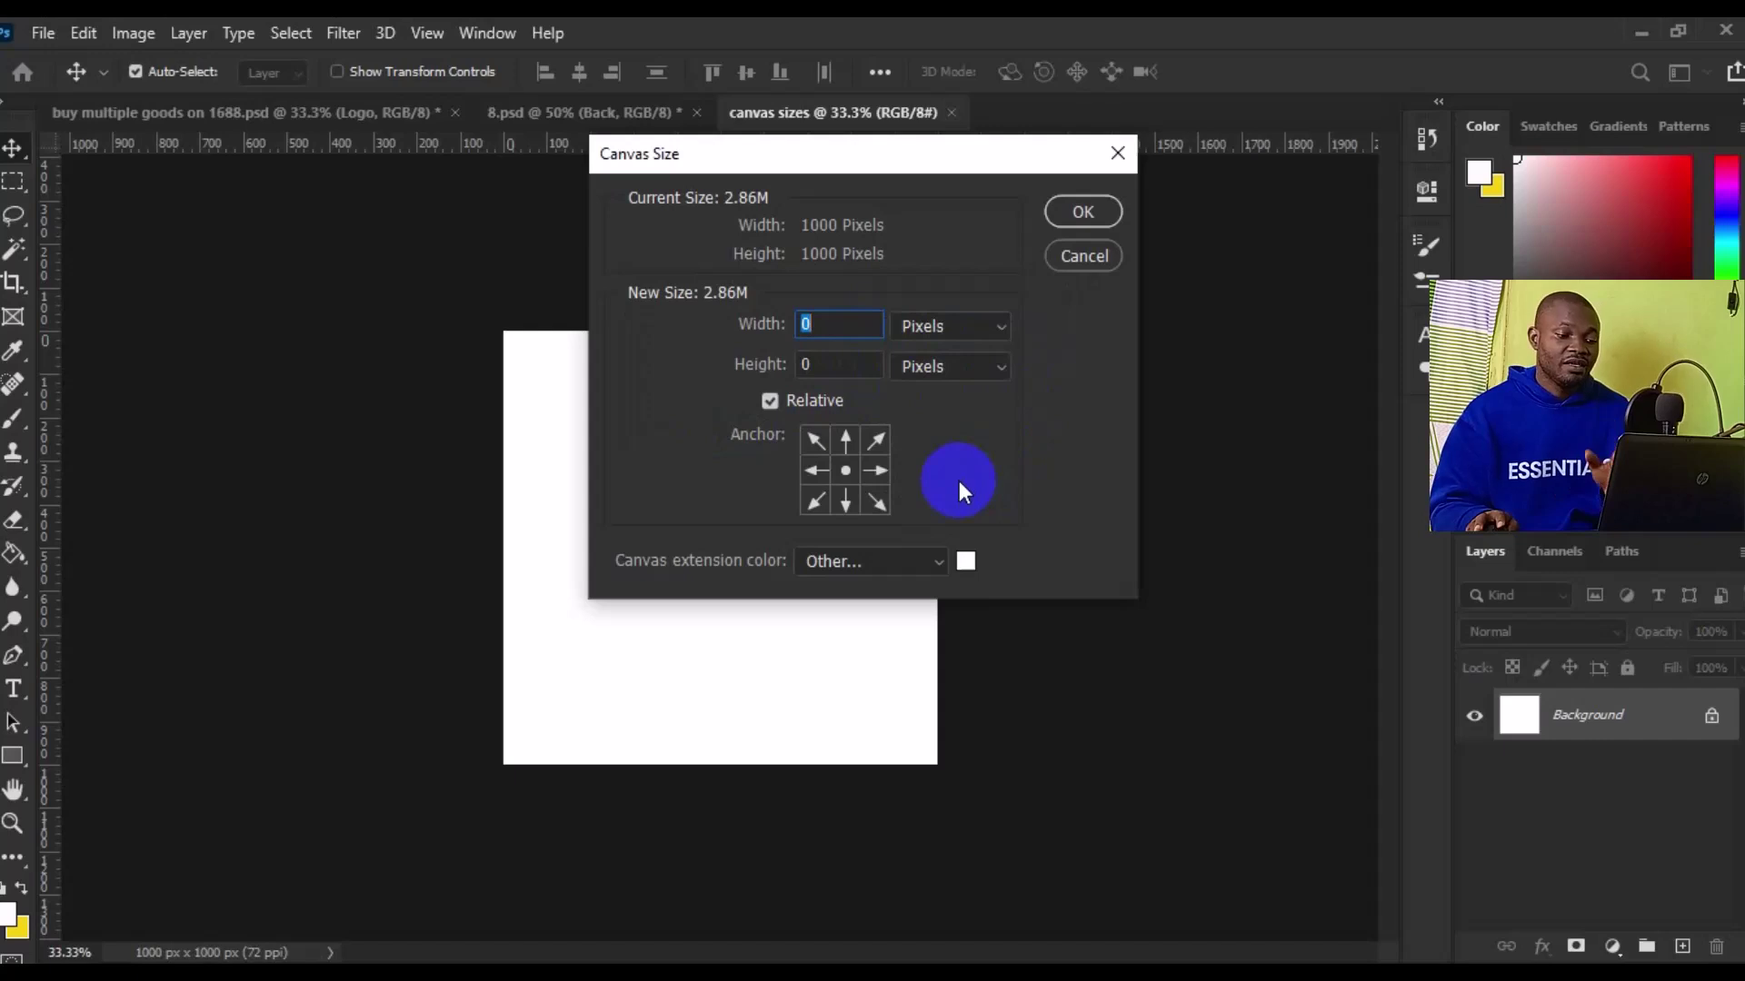
{"action": "left_click", "coordinate": [994, 338]}
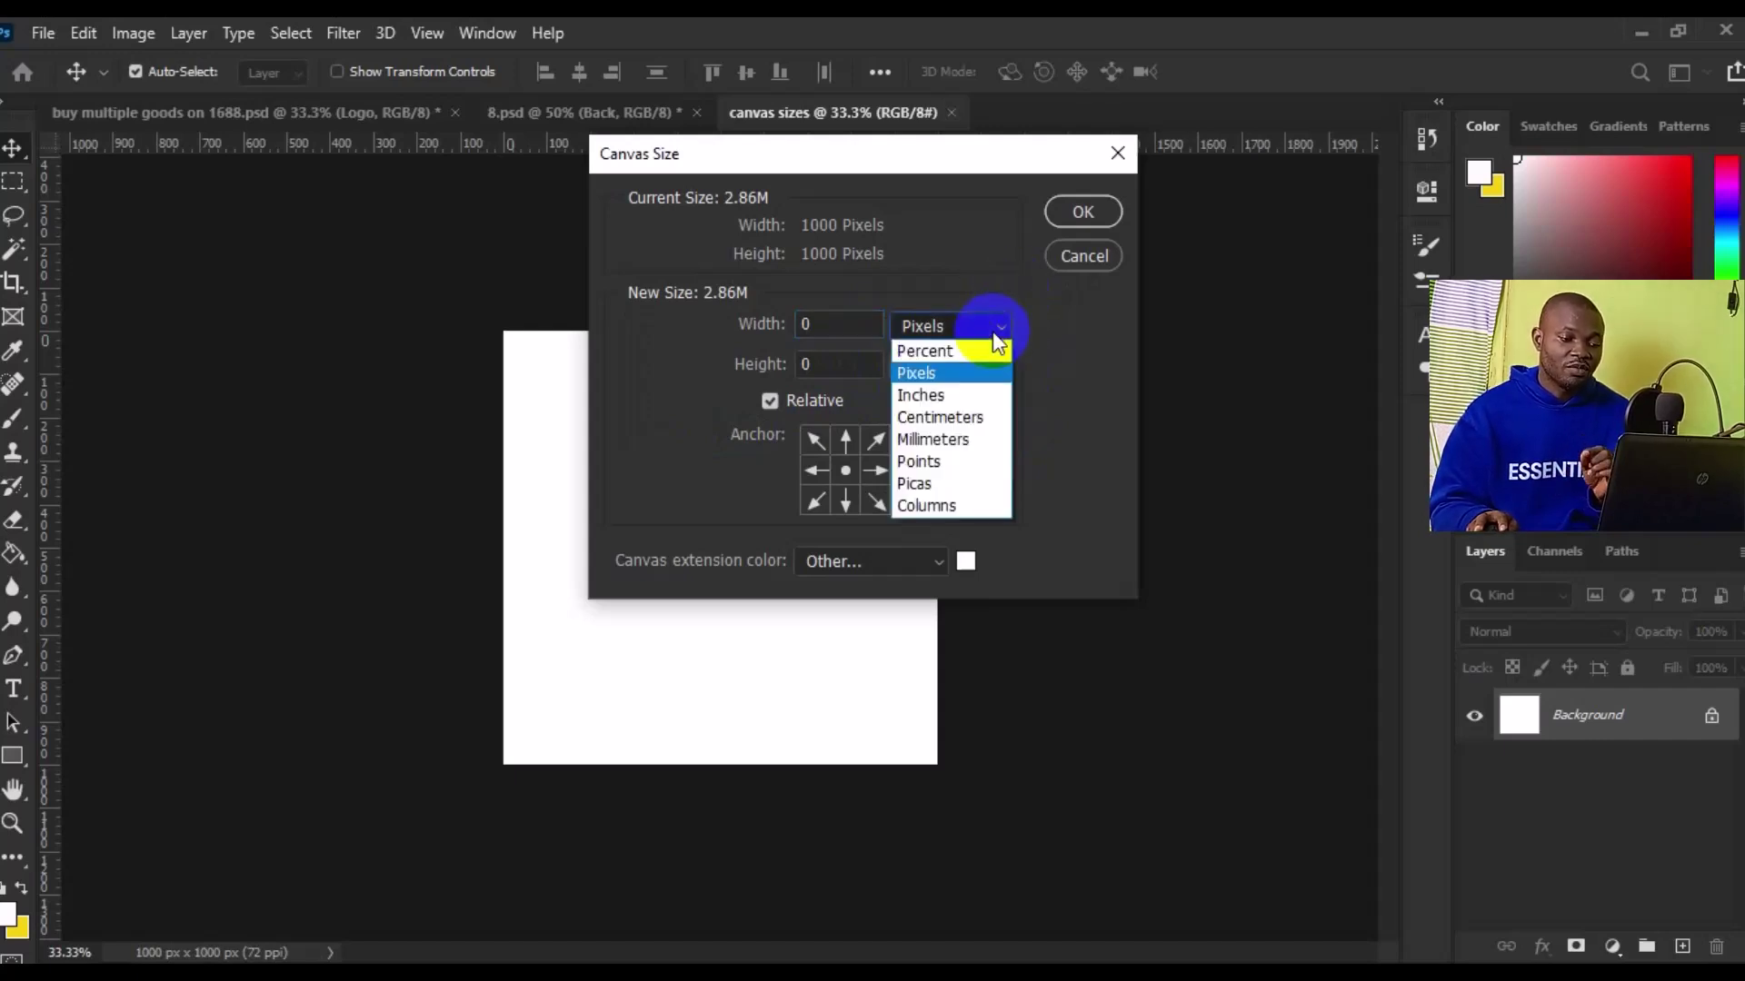
{"action": "left_click", "coordinate": [978, 393]}
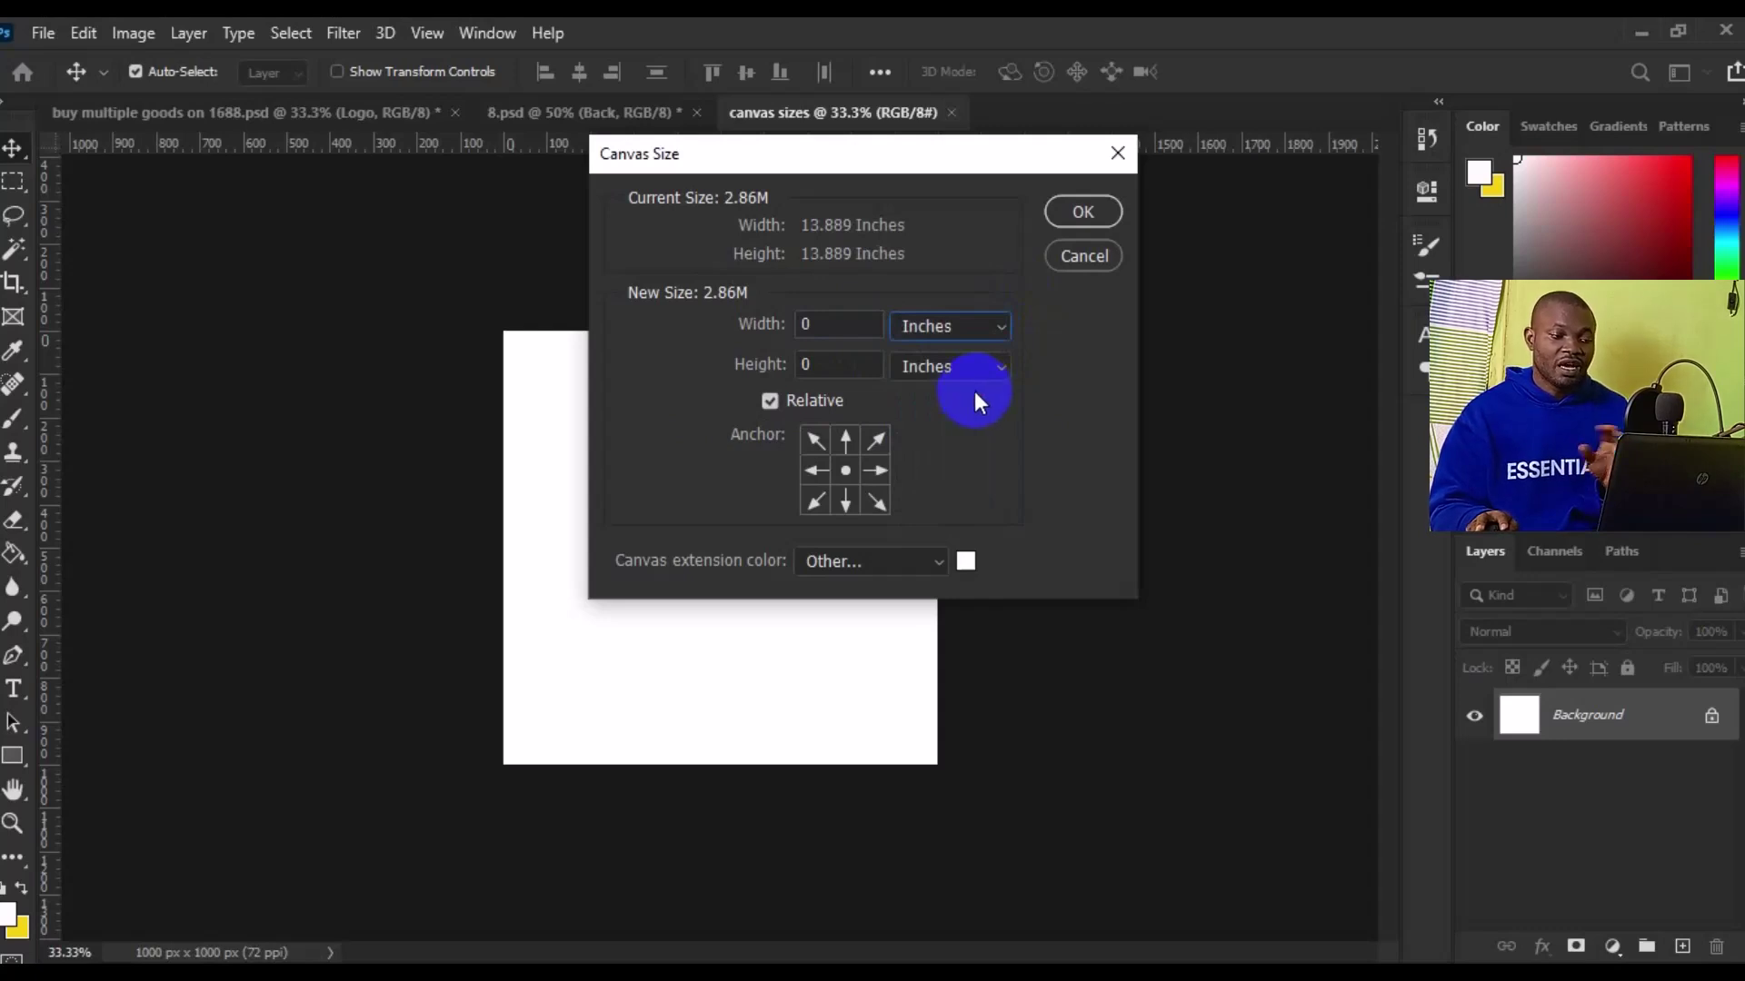
Add relative 3.5 inches width and 10 inches height, giving a 1252×1720 px document.
{"action": "double_click", "coordinate": [840, 320]}
{"action": "type", "text": "3.5"}
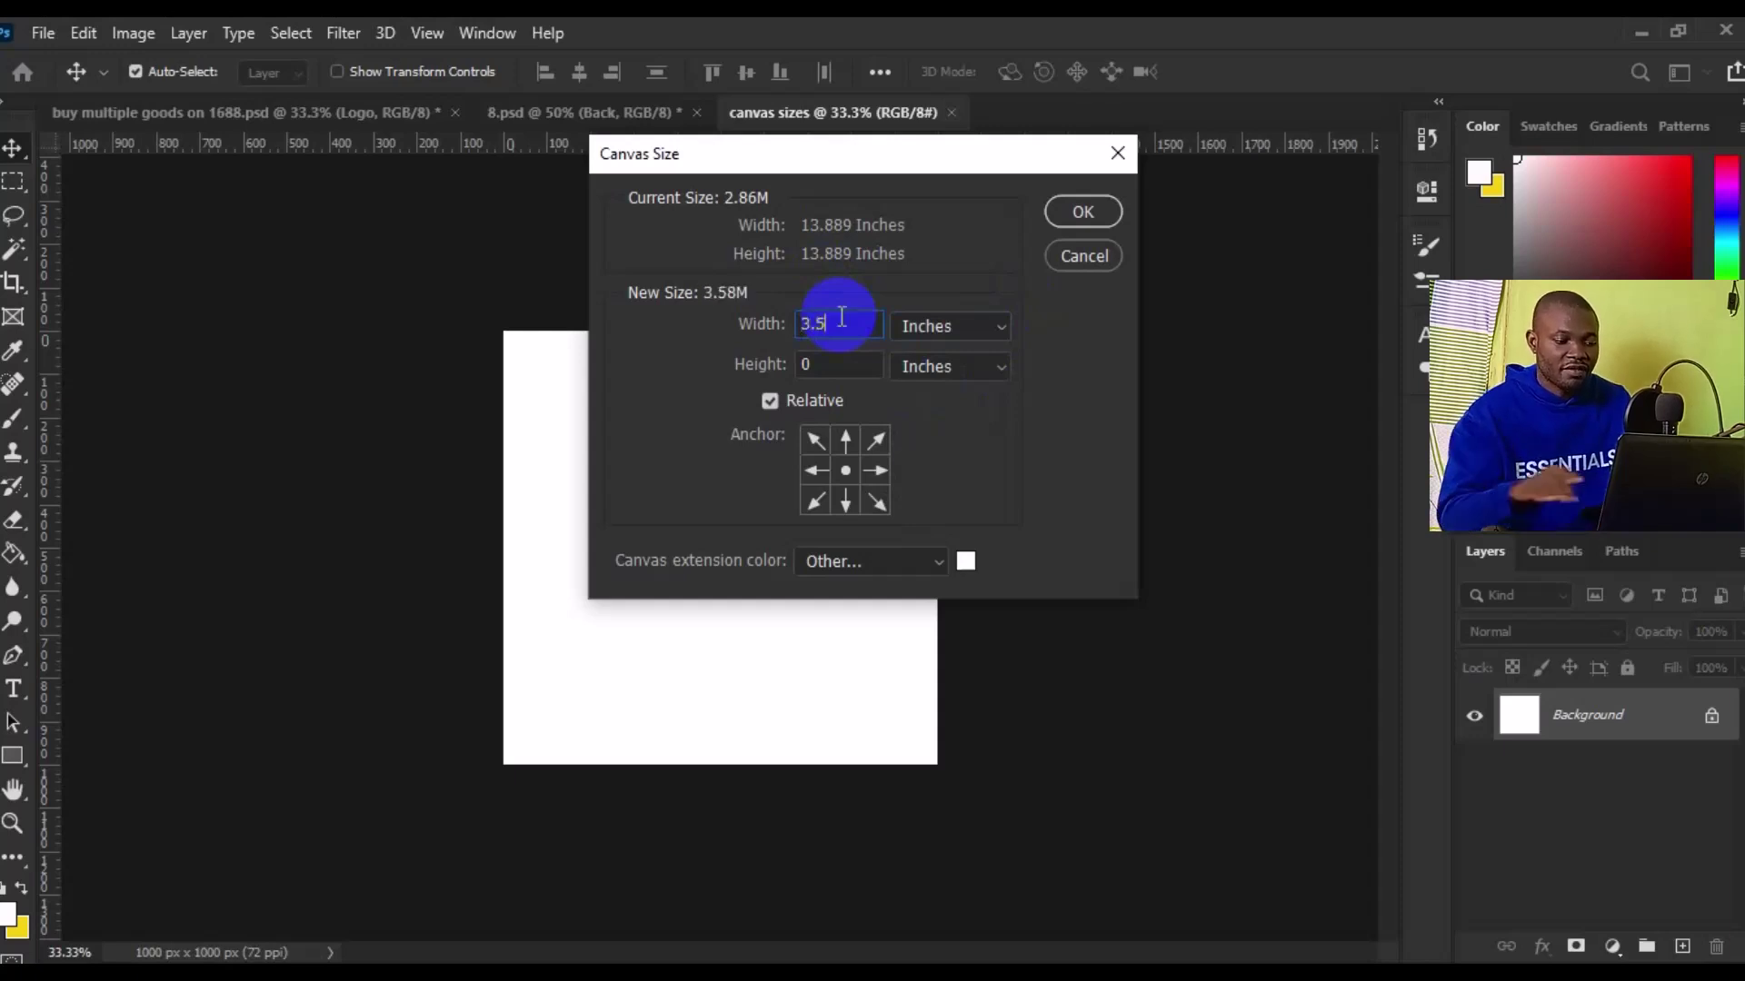
{"action": "left_click", "coordinate": [819, 364]}
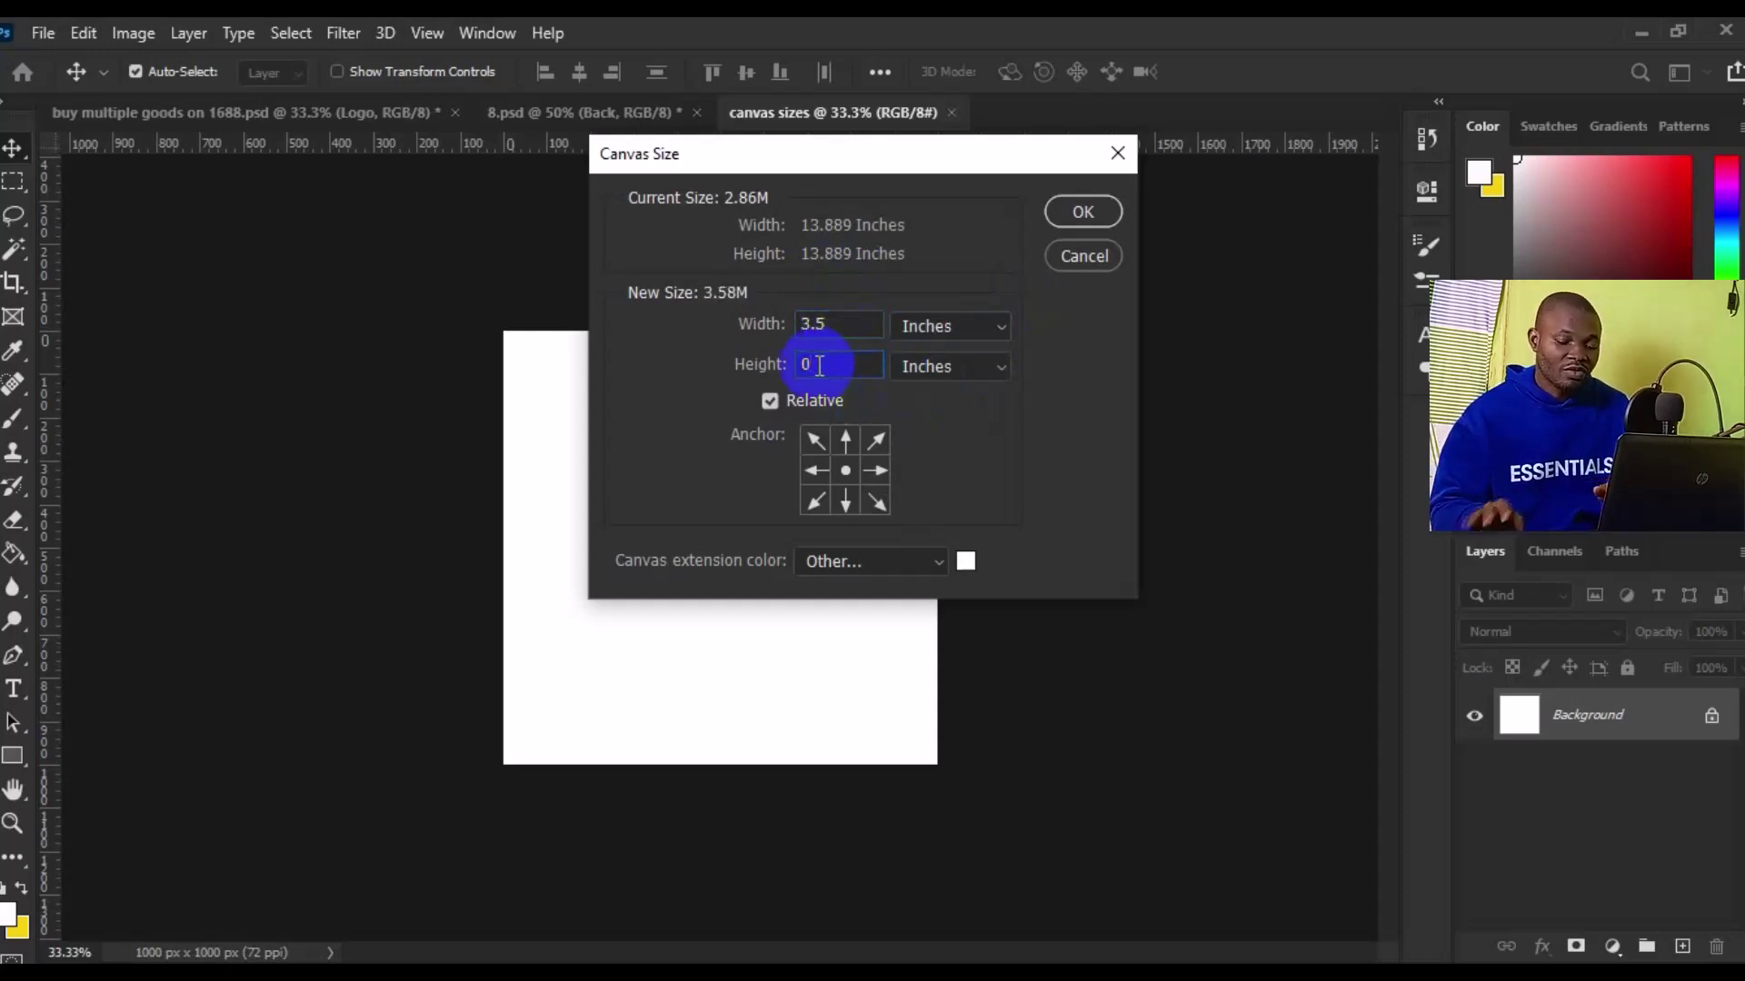
{"action": "type", "text": "1"}
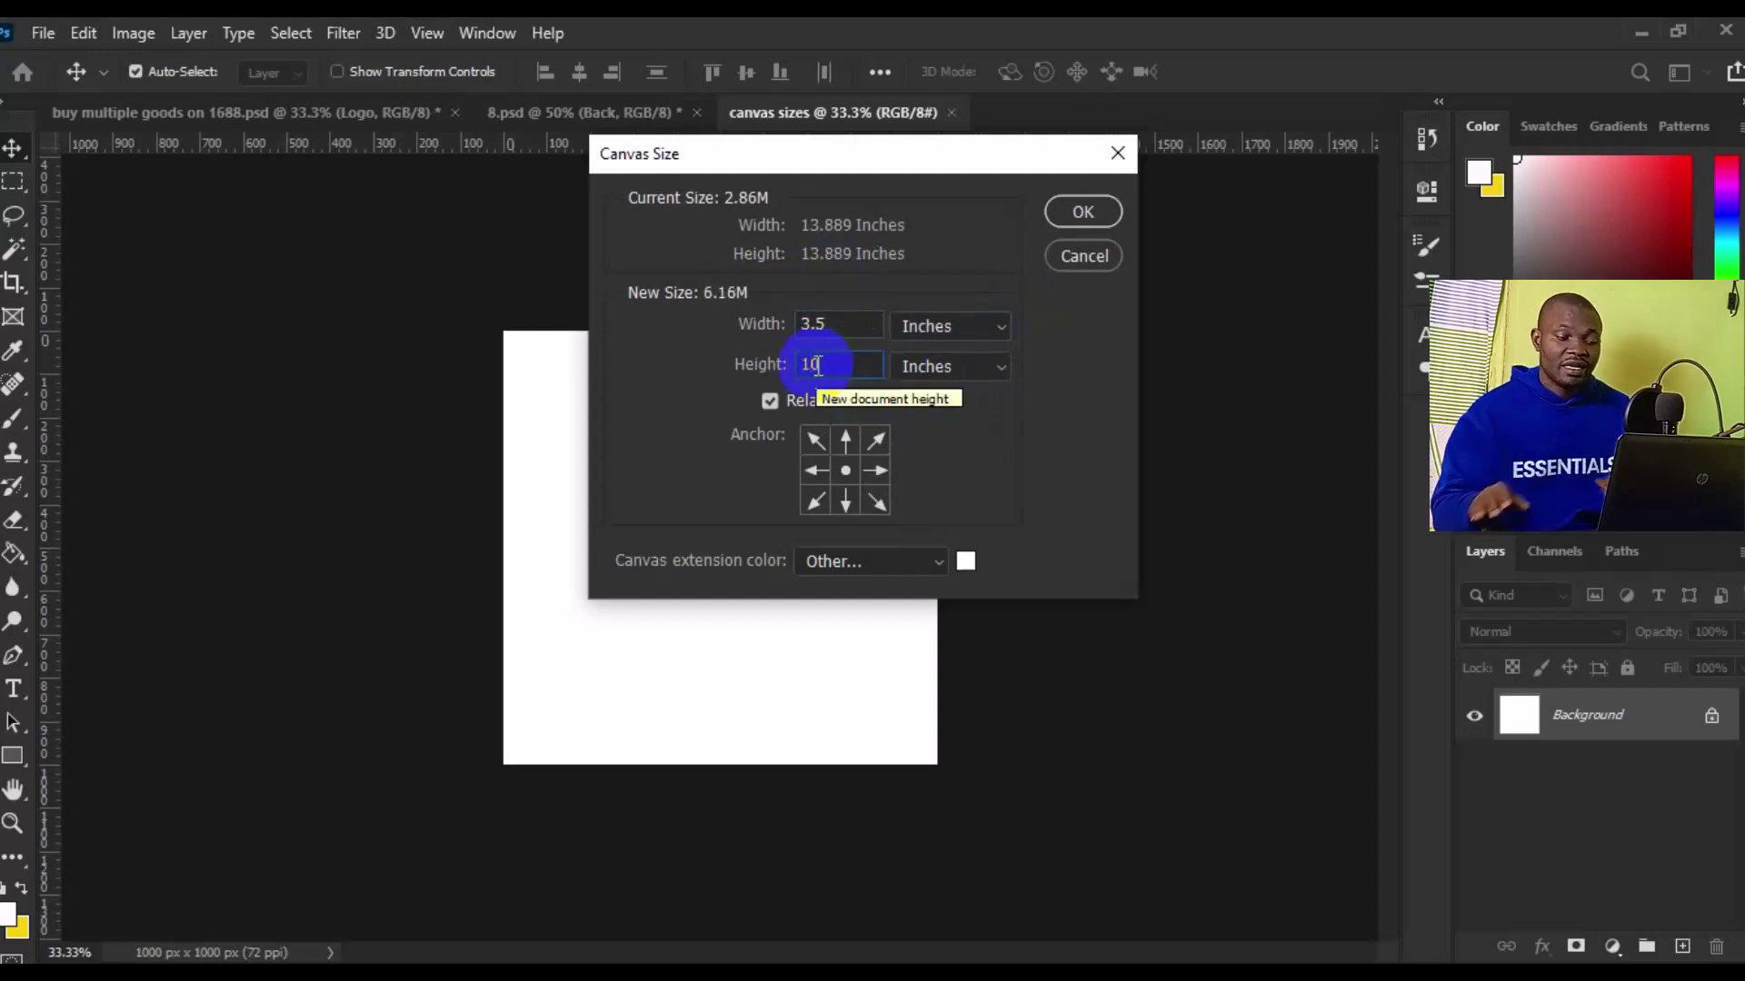
{"action": "left_click", "coordinate": [1098, 222]}
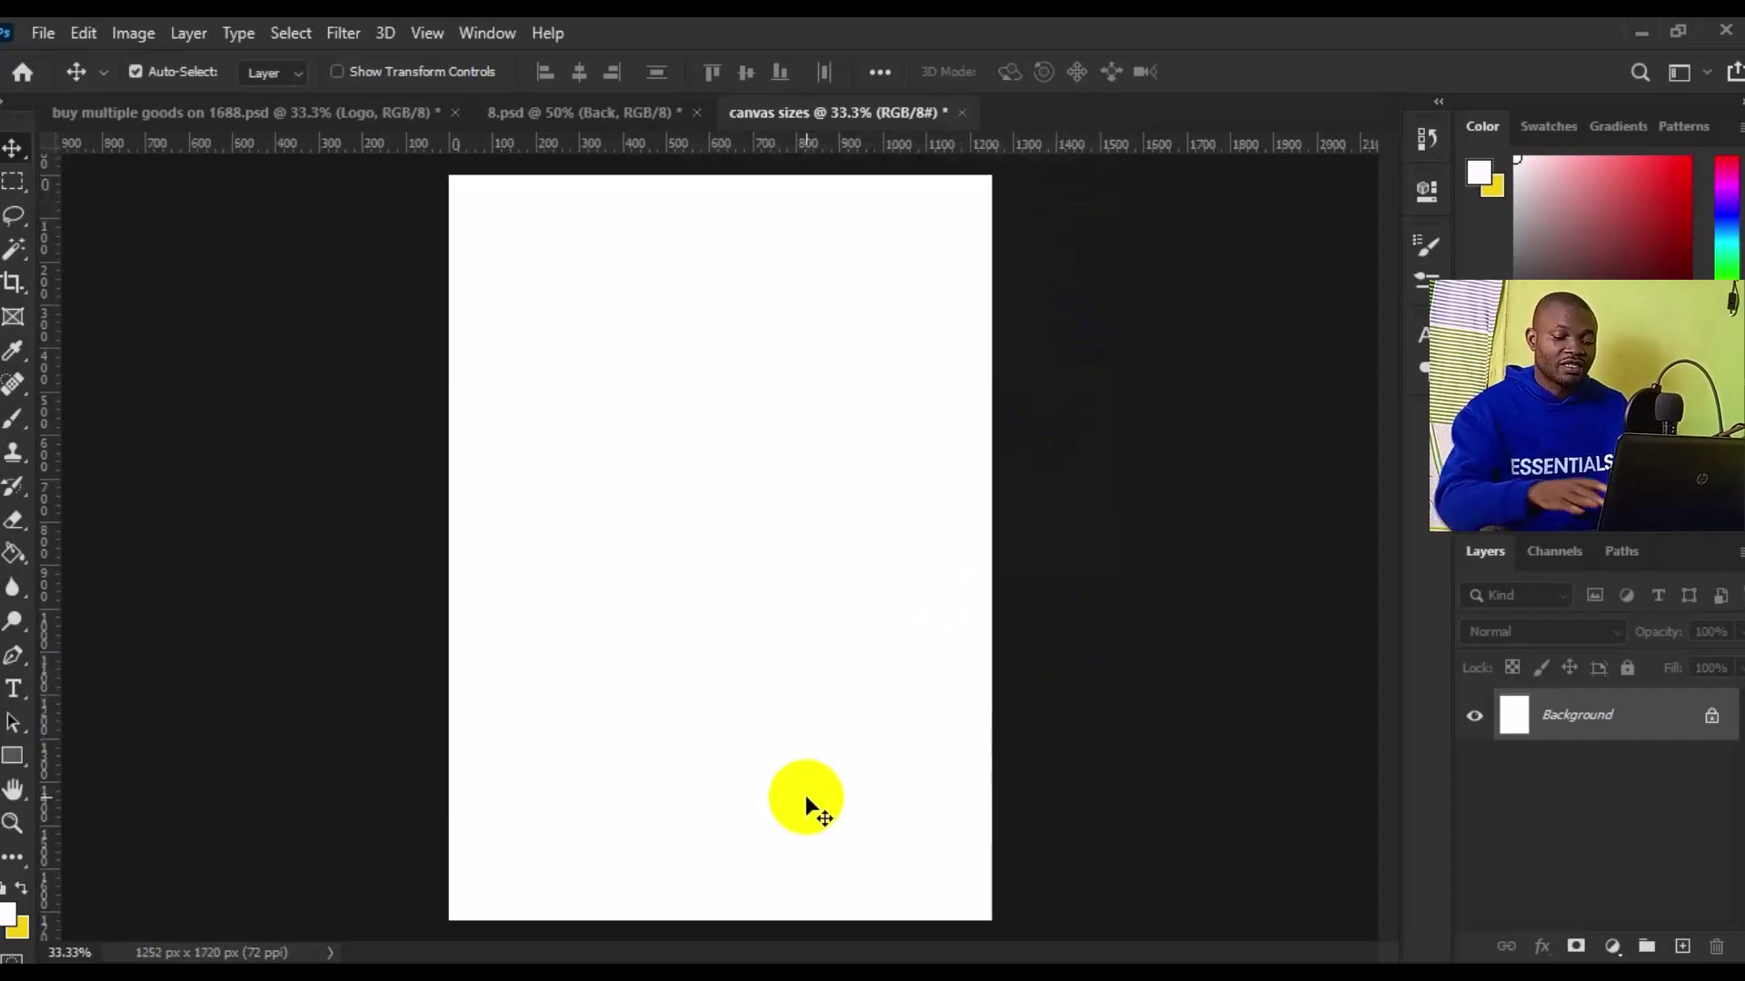
{"action": "key", "text": "ctrl+minus"}
{"action": "key", "text": "ctrl+minus"}
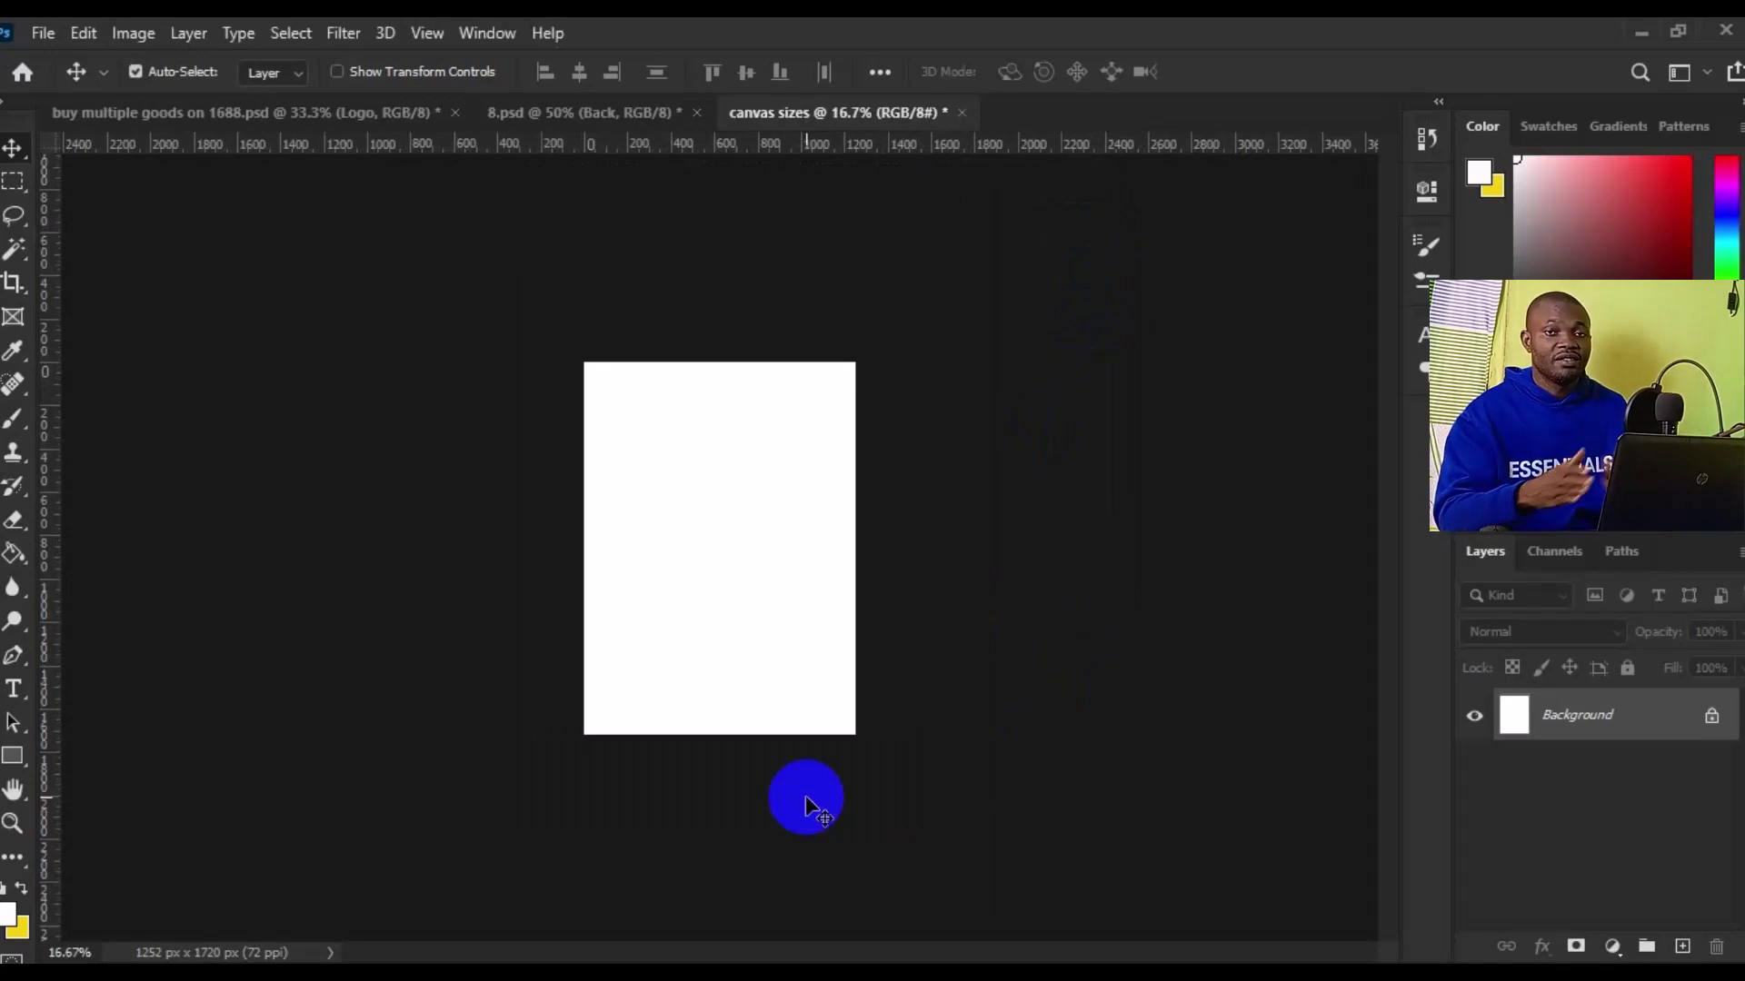